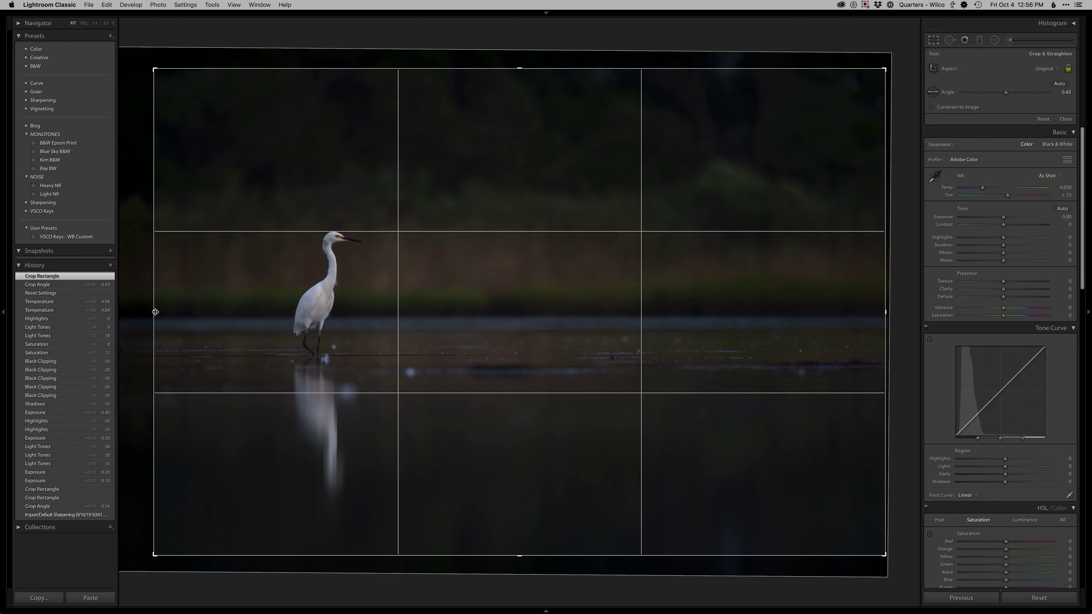
- Apply the pending crop and brighten the photo with Exposure at +0.20 and tone-curve Lights at +20
key(Return)
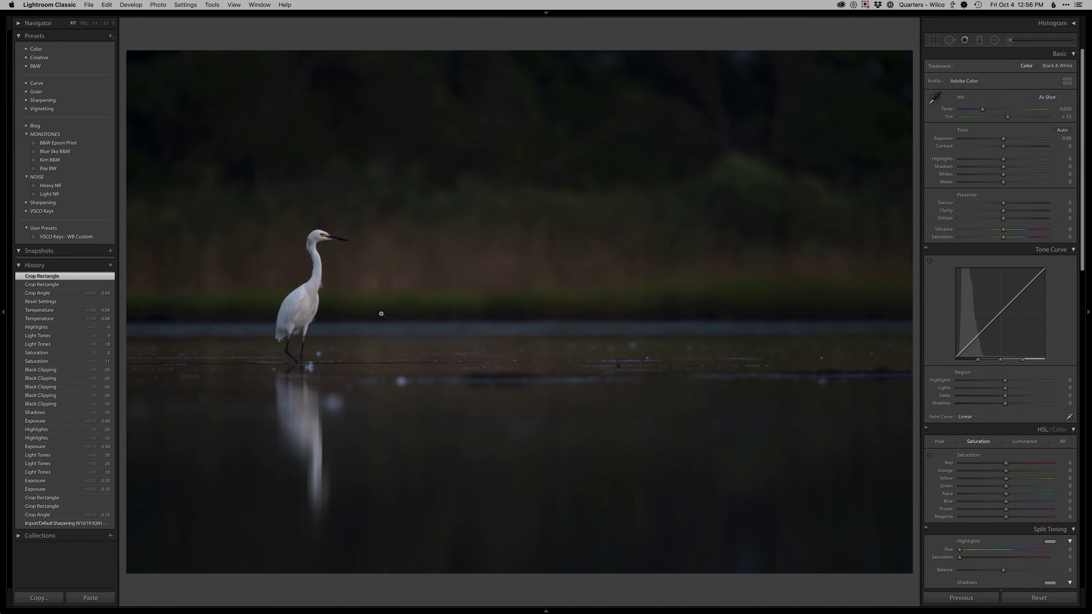
key(equal)
key(equal)
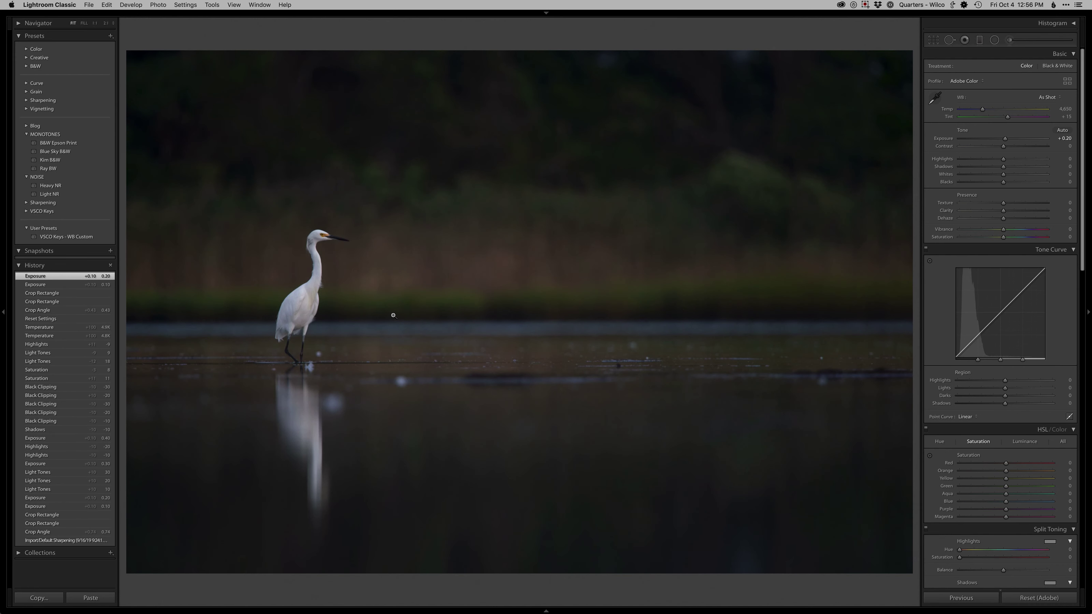
key(bracketright)
key(bracketright)
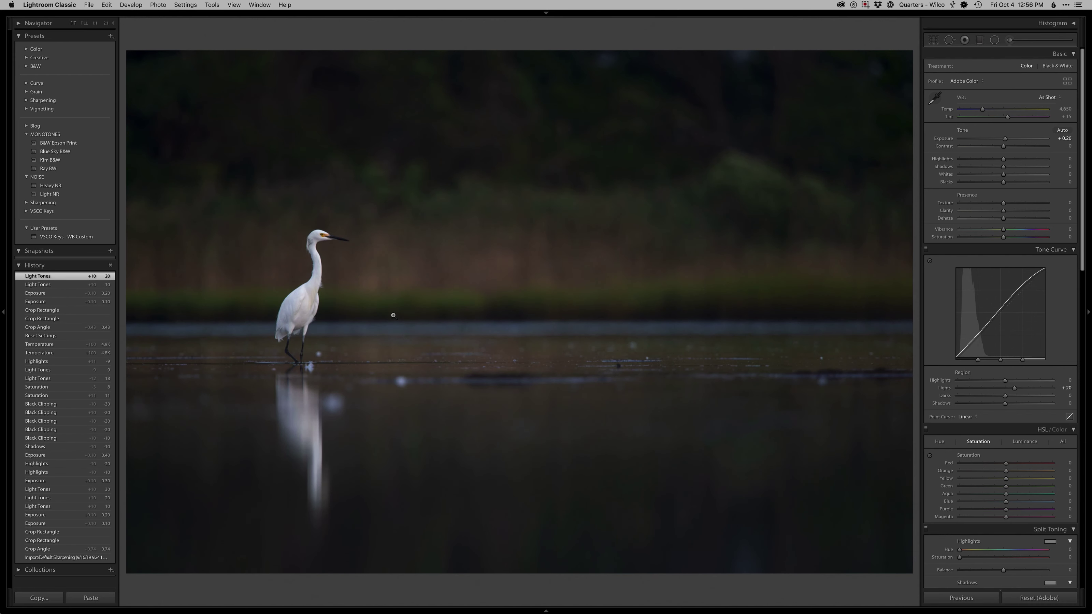
- Deepen the shadows by setting Blacks to -30
key(minus)
key(minus)
key(equal)
key(minus)
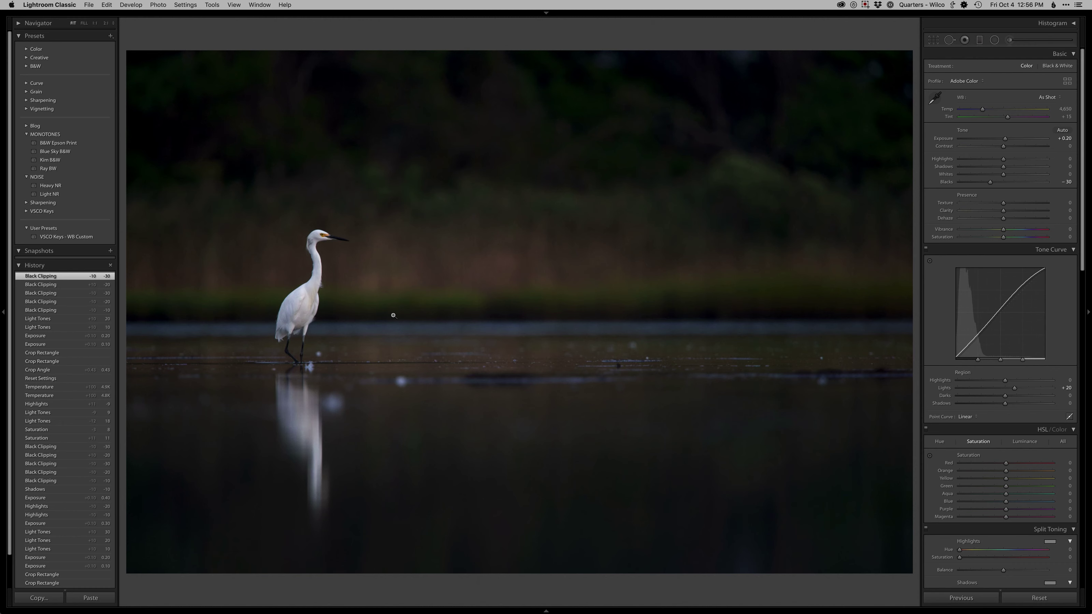
- Warm the white balance to a temperature of 4,750
key(shift)
key(shift+equal)
key(shift+equal)
key(shift+minus)
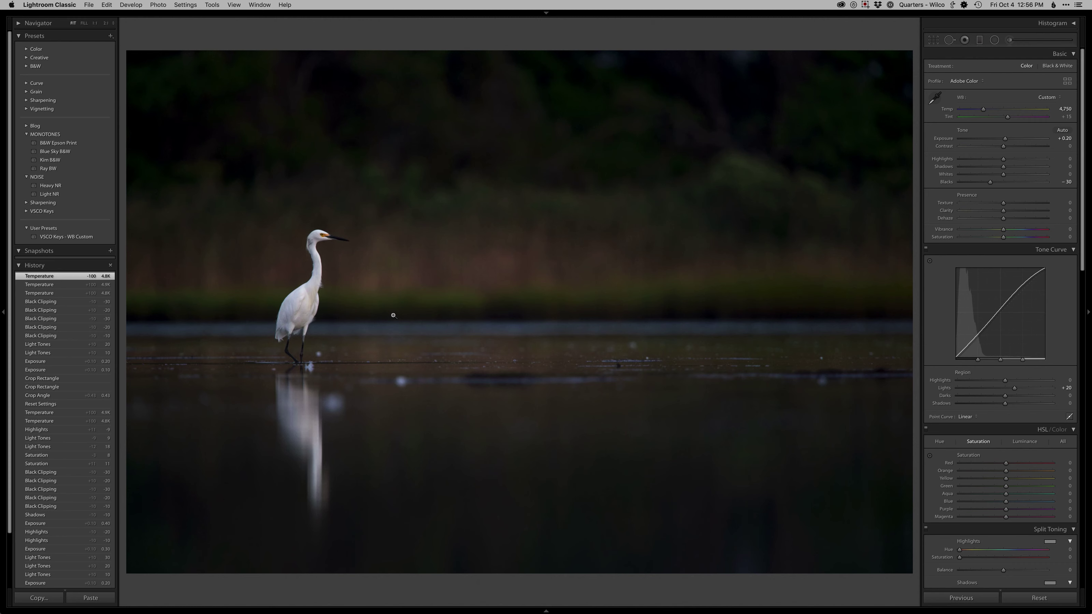
- Straighten the photo along the waterline to a crop angle of 0.45 and apply the crop
key(r)
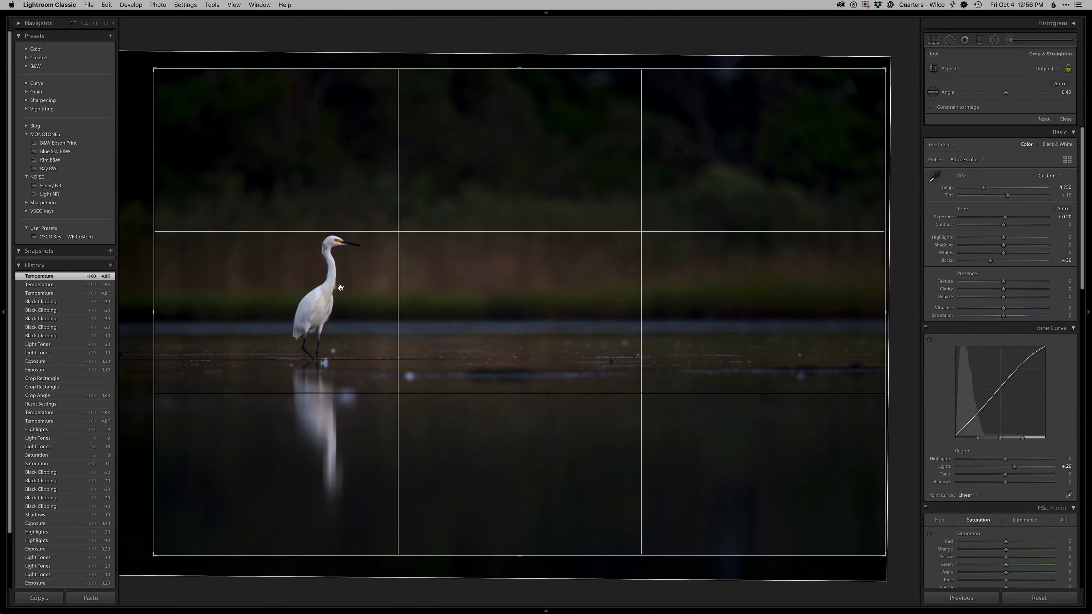
drag(205, 329, 920, 327)
key(Return)
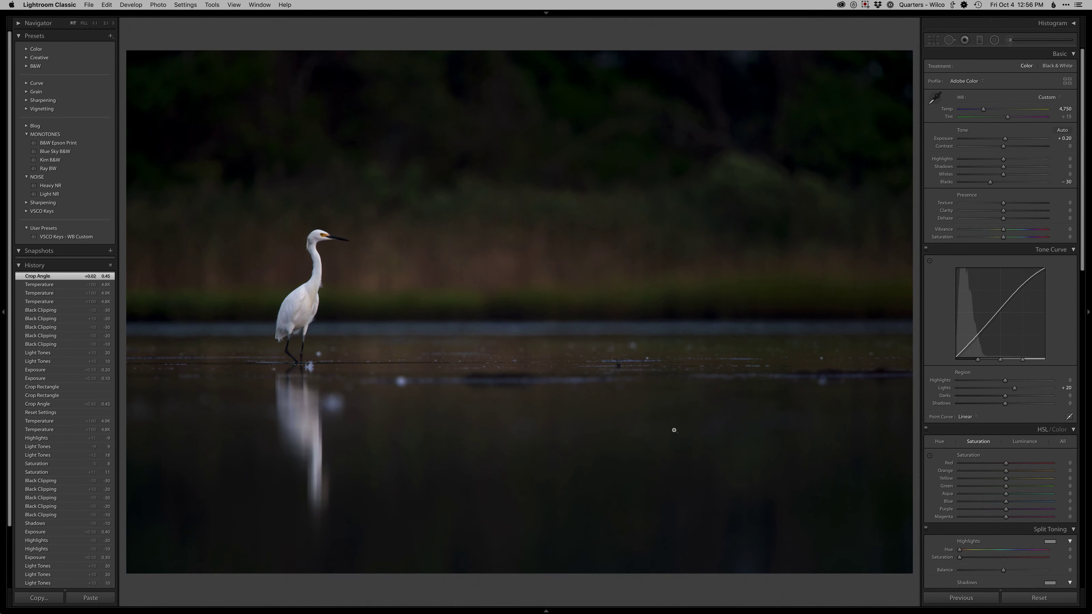
- Open the photo in Photoshop in full-screen view and add an empty layer named Retouch
key(super+e)
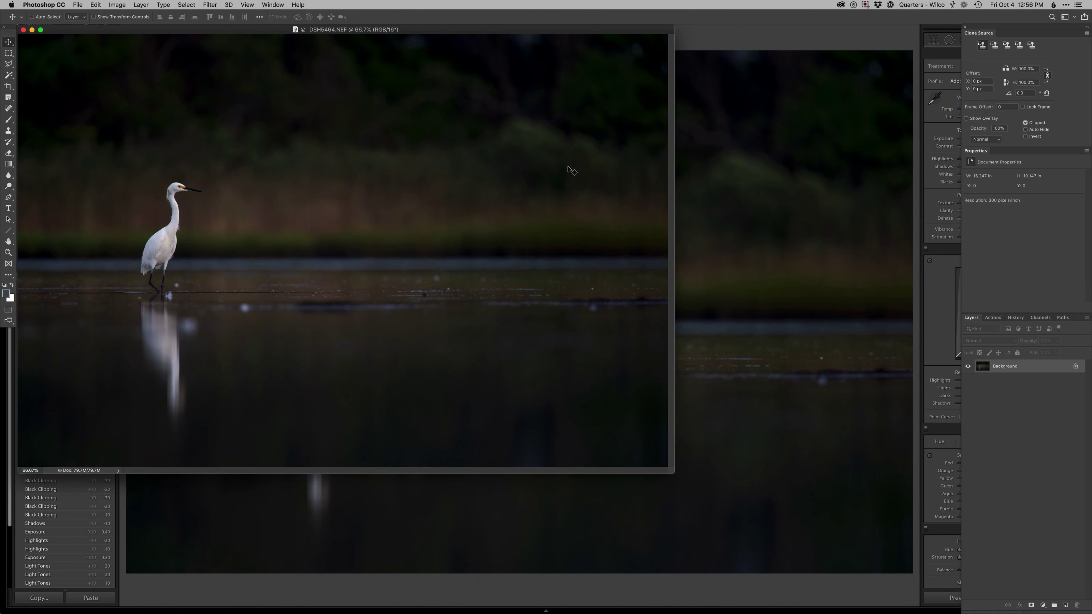
key(f)
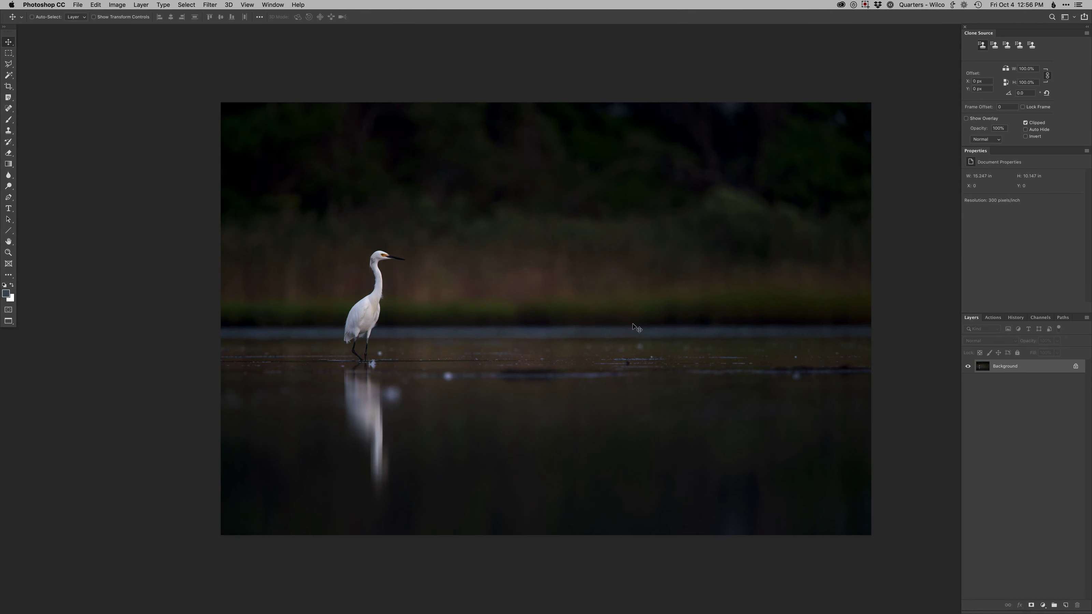
key(super+shift+alt+n)
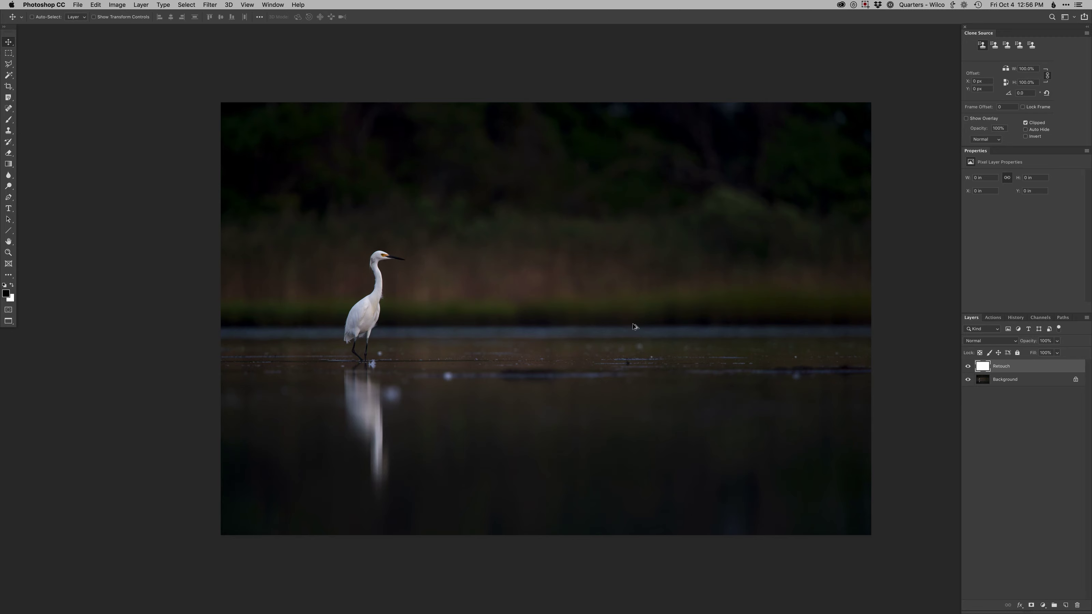
- Clone out the white spot beside the egret's feet with a small Clone Stamp brush
key(super+plus)
drag(633, 327, 744, 331)
click(495, 400)
key(s)
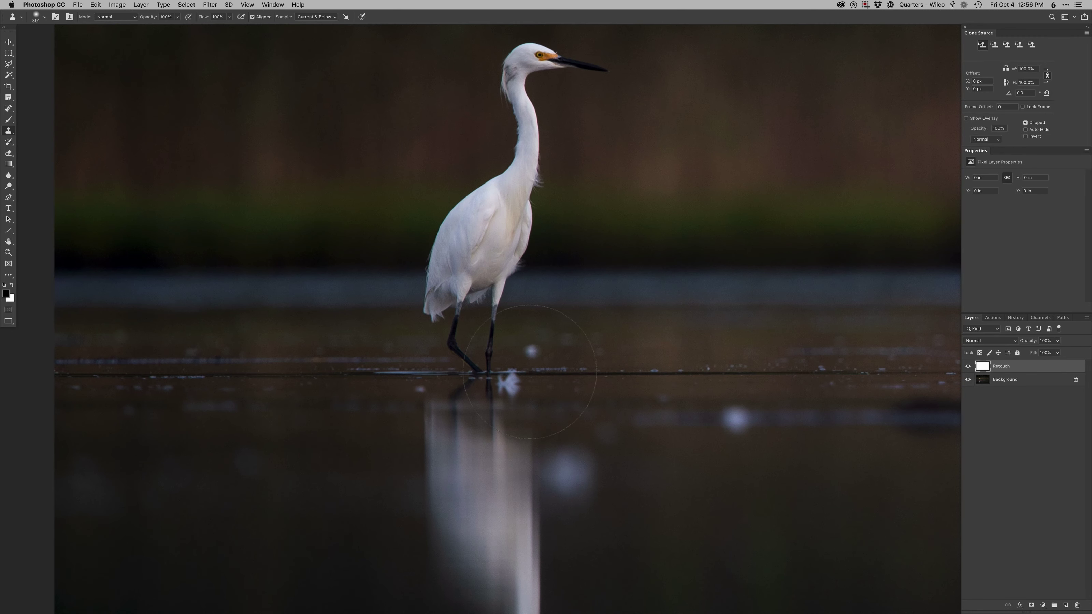
ctrl+alt+drag(543, 389, 481, 389)
alt+click(538, 382)
ctrl+alt+drag(590, 378, 596, 378)
ctrl+alt+drag(539, 383, 535, 383)
drag(514, 379, 517, 383)
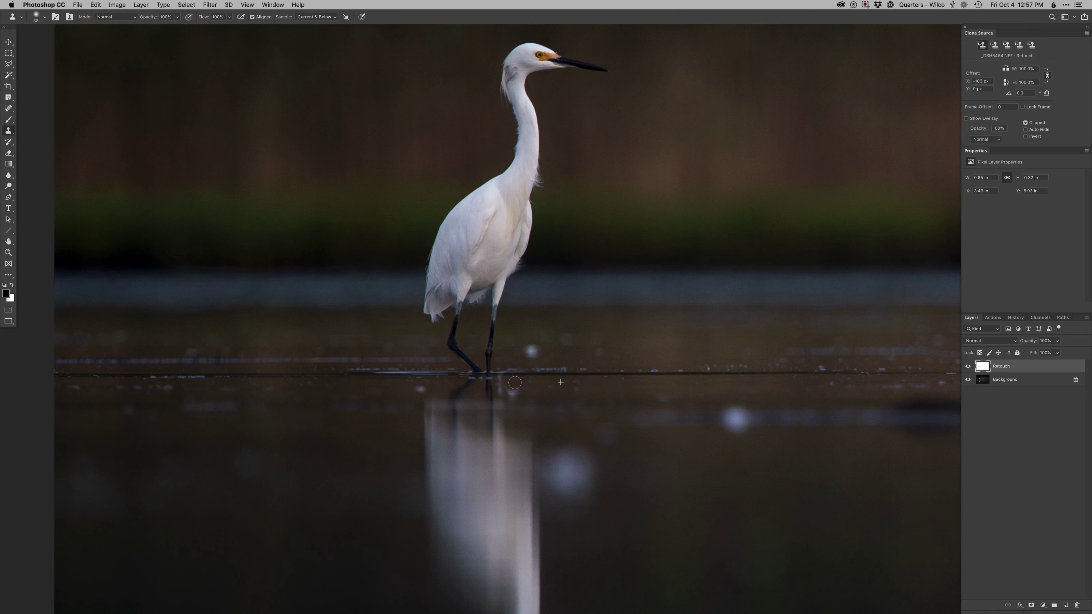
- Remove the bright spot beside the egret's legs, undo the stray clone stroke, and heal the nearby specks on the water
click(532, 352)
mouse_move(580, 340)
mouse_down()
mouse_move(617, 349)
mouse_move(571, 353)
mouse_move(593, 346)
mouse_move(610, 371)
mouse_up()
key(super+z)
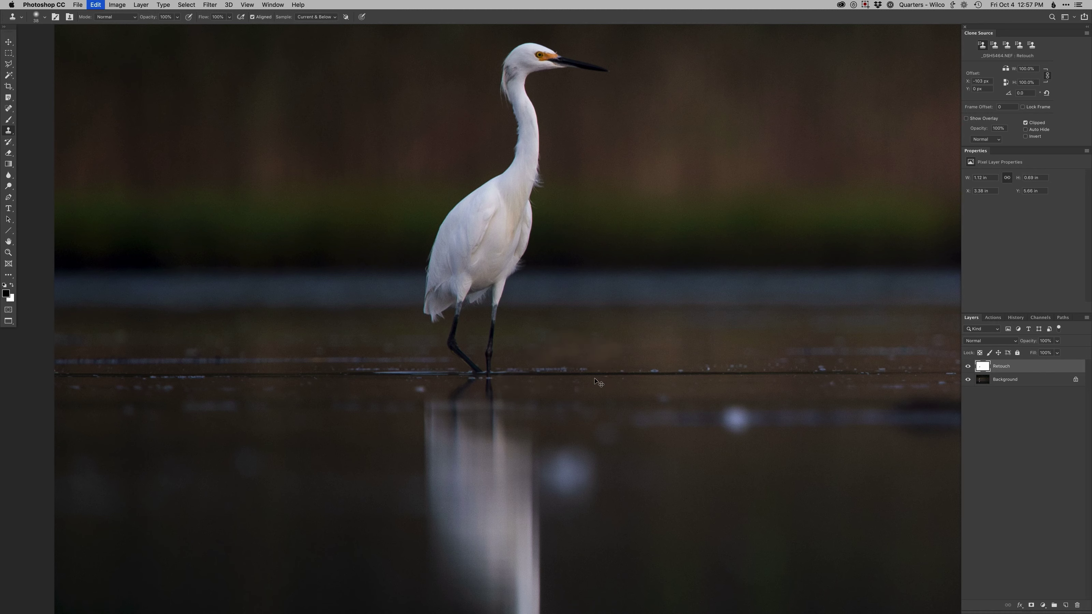
key(j)
drag(549, 352, 566, 349)
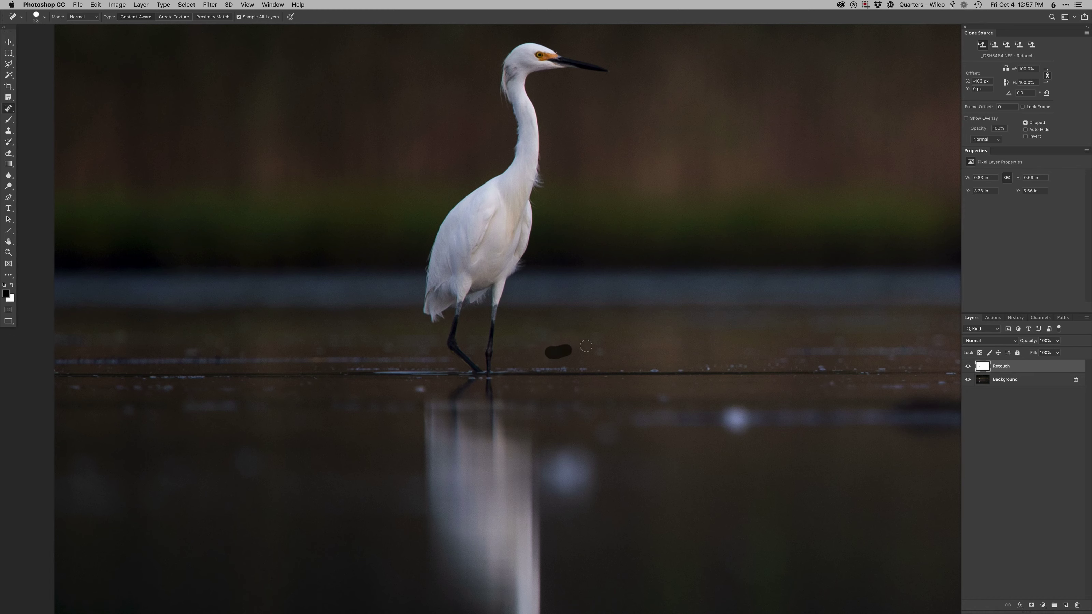
click(420, 390)
- Clone out the two large blurry spots in the water to the right of the egret's reflection
key(s)
mouse_move(605, 471)
mouse_down()
mouse_move(615, 472)
mouse_move(590, 472)
mouse_move(580, 518)
mouse_move(559, 471)
mouse_move(563, 487)
mouse_move(587, 489)
mouse_up()
alt+click(616, 469)
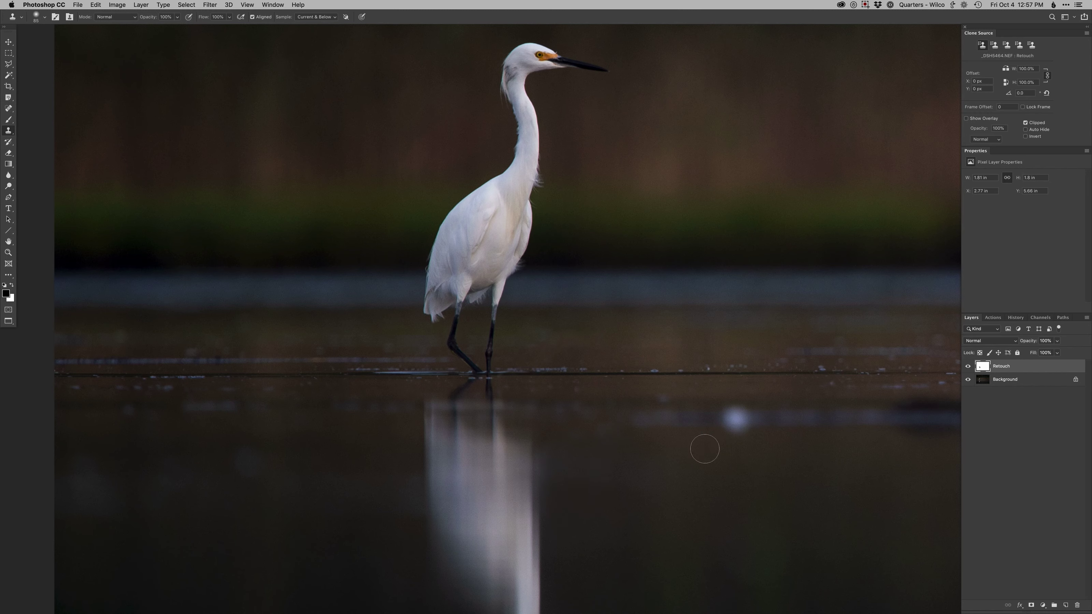
click(750, 413)
mouse_move(758, 420)
mouse_down()
mouse_move(736, 408)
mouse_move(746, 410)
mouse_up()
- Heal the small bright specks on the water surface to the right of the egret
drag(682, 450, 365, 424)
drag(563, 447, 359, 447)
key(j)
click(756, 353)
click(828, 332)
drag(787, 292, 792, 311)
alt+click(685, 405)
drag(639, 417, 452, 389)
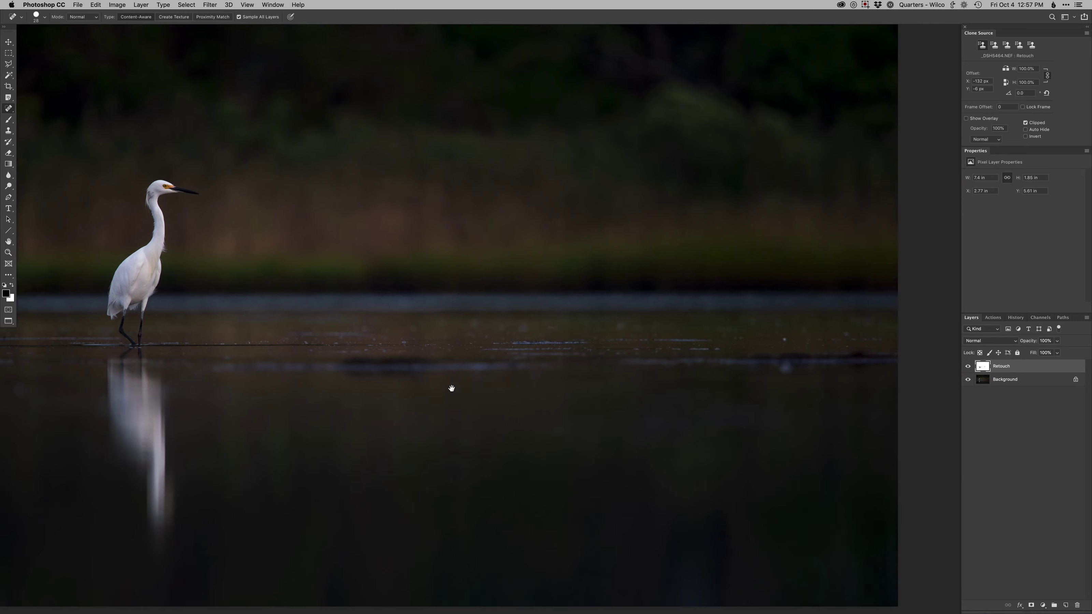
click(776, 338)
- Clone out the bright spot near the right edge and the dark streak in the middle of the water
key(s)
drag(789, 367, 773, 373)
click(834, 331)
key(space)
mouse_move(393, 389)
mouse_down()
mouse_move(322, 370)
mouse_move(449, 364)
mouse_move(376, 368)
mouse_move(411, 365)
mouse_up()
alt+click(301, 365)
mouse_move(326, 374)
mouse_down()
mouse_move(379, 370)
mouse_move(424, 346)
mouse_move(397, 339)
mouse_move(475, 334)
mouse_up()
- Clone away the remaining distractions along the waterline and in the dark water at the photo's lower right
alt+click(738, 335)
drag(658, 334, 669, 335)
mouse_move(529, 400)
mouse_down()
mouse_move(706, 422)
mouse_move(629, 365)
mouse_move(614, 332)
mouse_up()
drag(797, 512, 878, 502)
alt+click(854, 534)
drag(793, 552, 811, 531)
alt+click(446, 364)
drag(460, 368, 483, 431)
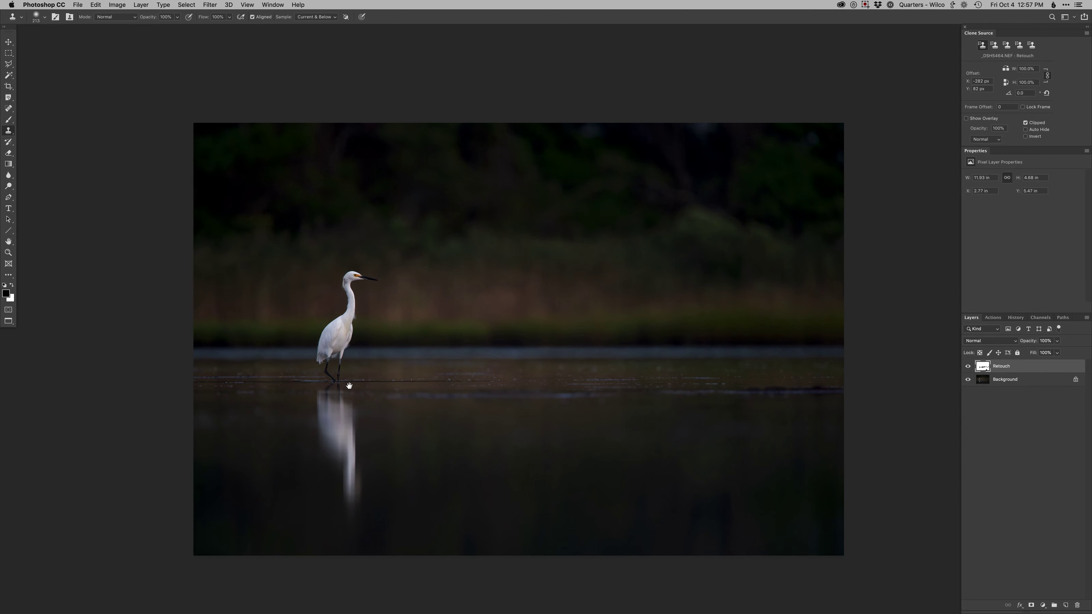
- Add a black-masked Dodge curves layer and paint its mask over the egret's eye, face and neck to brighten them
super+click(336, 337)
drag(336, 336, 419, 476)
key(F2)
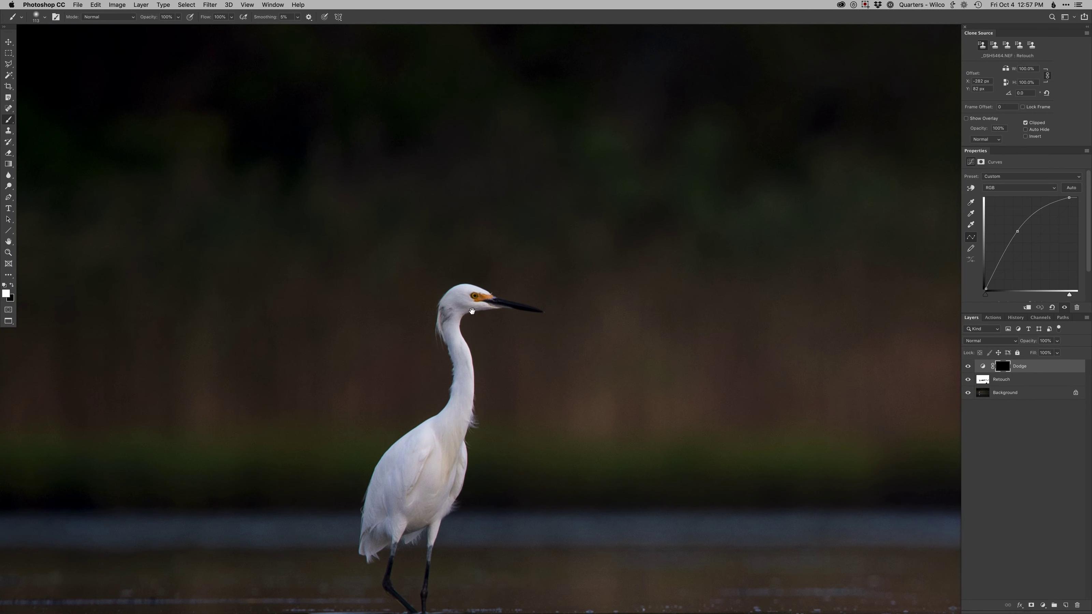
super+click(472, 296)
drag(497, 296, 460, 295)
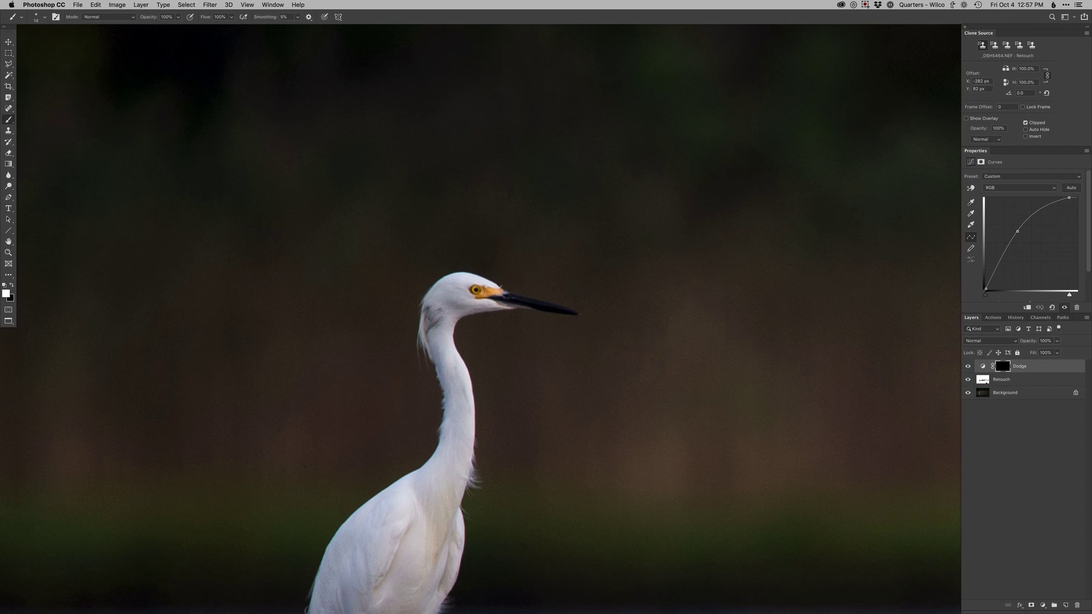
drag(491, 300, 498, 300)
mouse_move(451, 314)
mouse_down()
mouse_move(469, 288)
mouse_move(481, 304)
mouse_move(458, 307)
mouse_move(466, 281)
mouse_move(437, 309)
mouse_move(446, 297)
mouse_move(437, 329)
mouse_move(459, 398)
mouse_move(428, 503)
mouse_up()
key(x)
key(super+0)
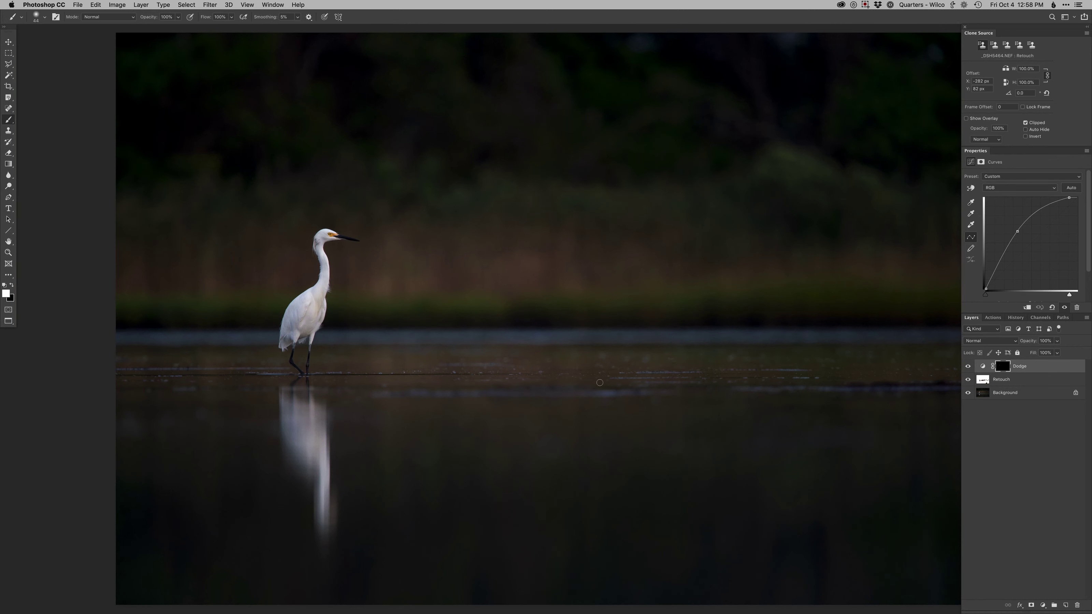
- Add a Curves adjustment layer that darkens the whole image by lowering the white point and the upper part of the curve
key(super+minus)
key(super+shift+m)
key(Return)
drag(1076, 197, 1065, 229)
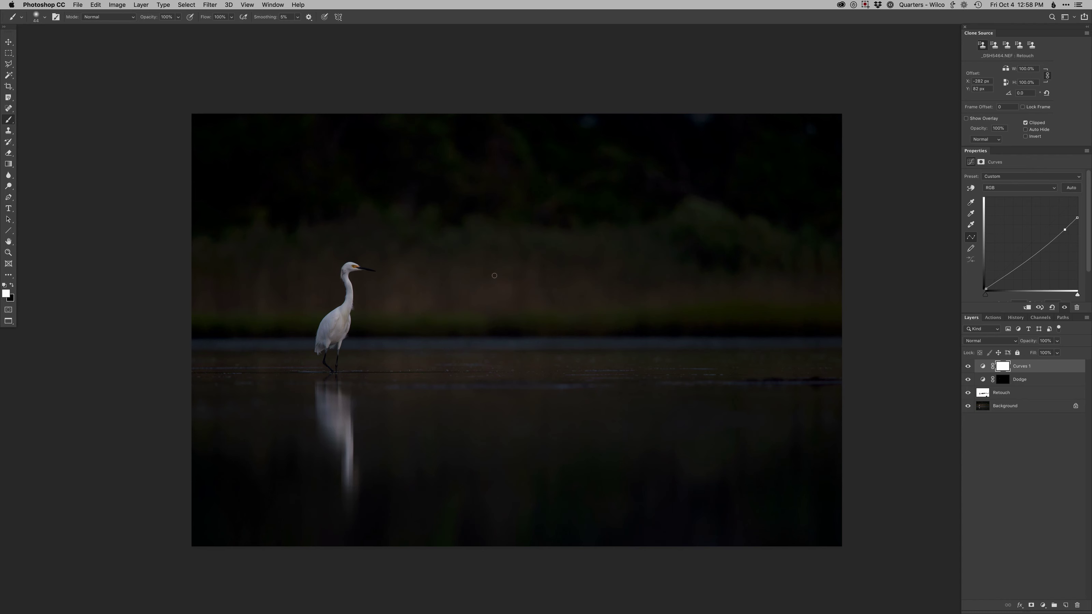
key(shift+Down)
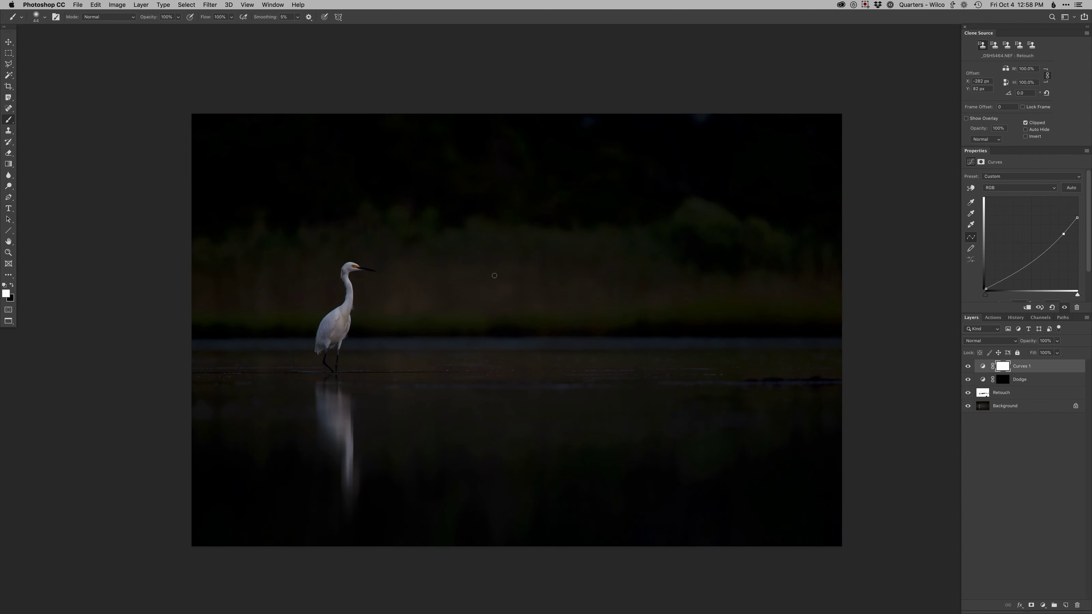
- Choose a small brush and paint black on the Curves 1 mask over the egret's beak
drag(351, 325, 432, 411)
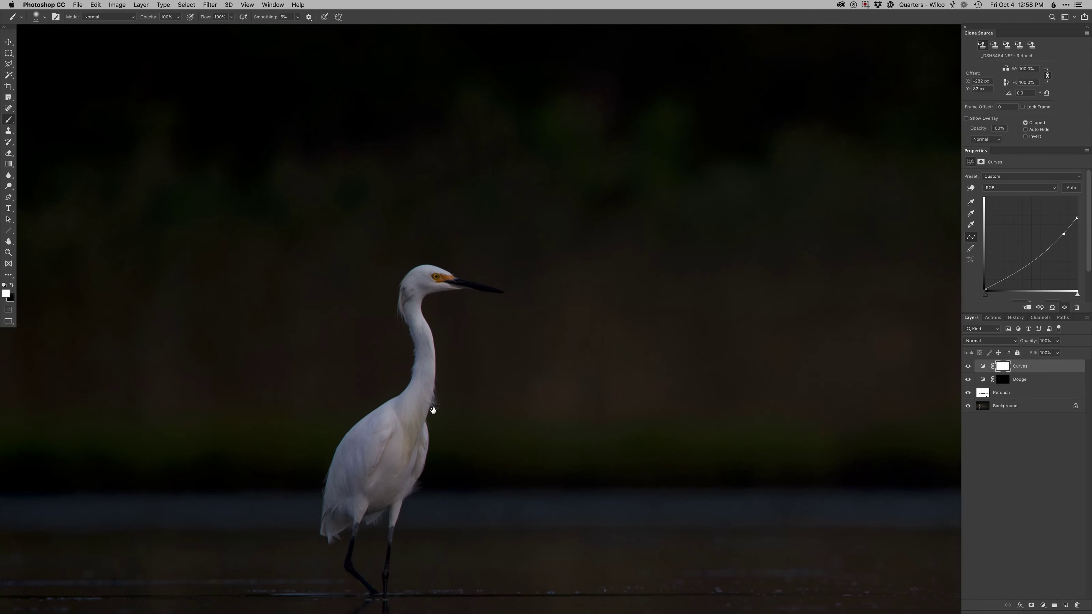
right_click(436, 326)
click(494, 385)
mouse_move(467, 297)
mouse_down()
mouse_move(456, 298)
mouse_move(495, 296)
mouse_move(484, 350)
mouse_up()
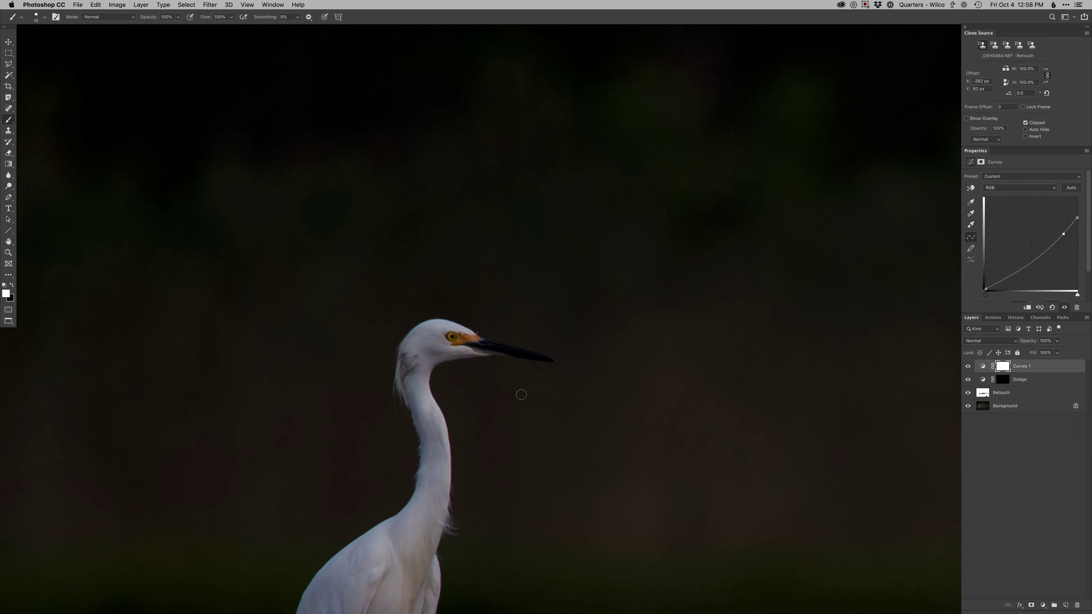
key(x)
click(553, 365)
drag(529, 357, 545, 363)
drag(485, 347, 500, 350)
- Paint black on the Curves 1 mask to outline and fill the egret's head and neck
key(x)
mouse_move(530, 364)
mouse_down()
mouse_move(568, 365)
mouse_move(548, 378)
mouse_move(488, 348)
mouse_move(507, 351)
mouse_move(427, 357)
mouse_move(439, 358)
mouse_move(422, 388)
mouse_move(423, 379)
mouse_move(445, 473)
mouse_up()
key(x)
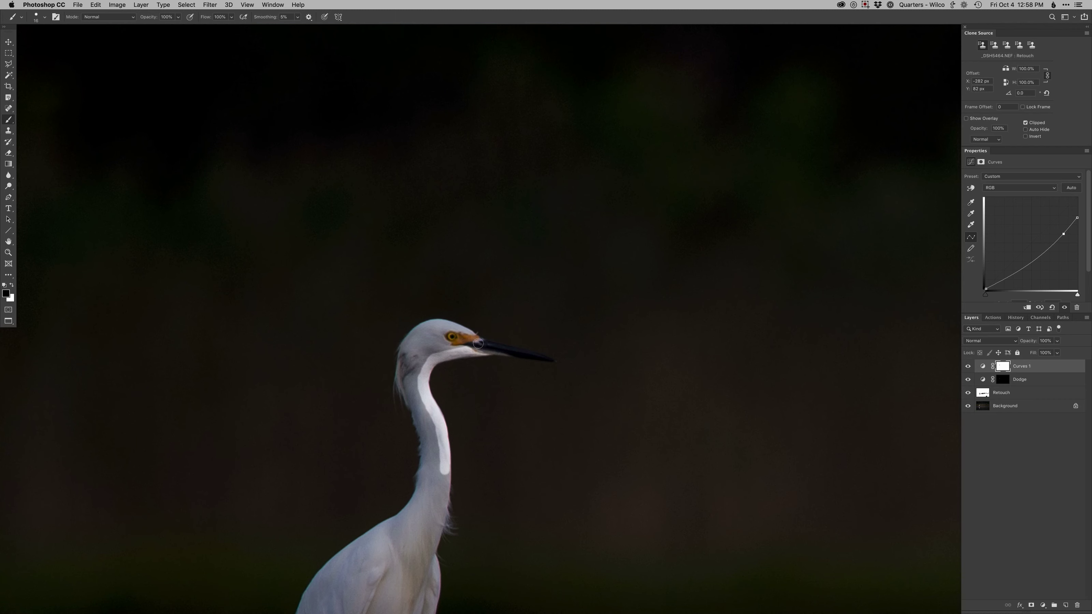
mouse_move(455, 330)
mouse_down()
mouse_move(412, 333)
mouse_move(402, 357)
mouse_move(423, 495)
mouse_move(406, 370)
mouse_up()
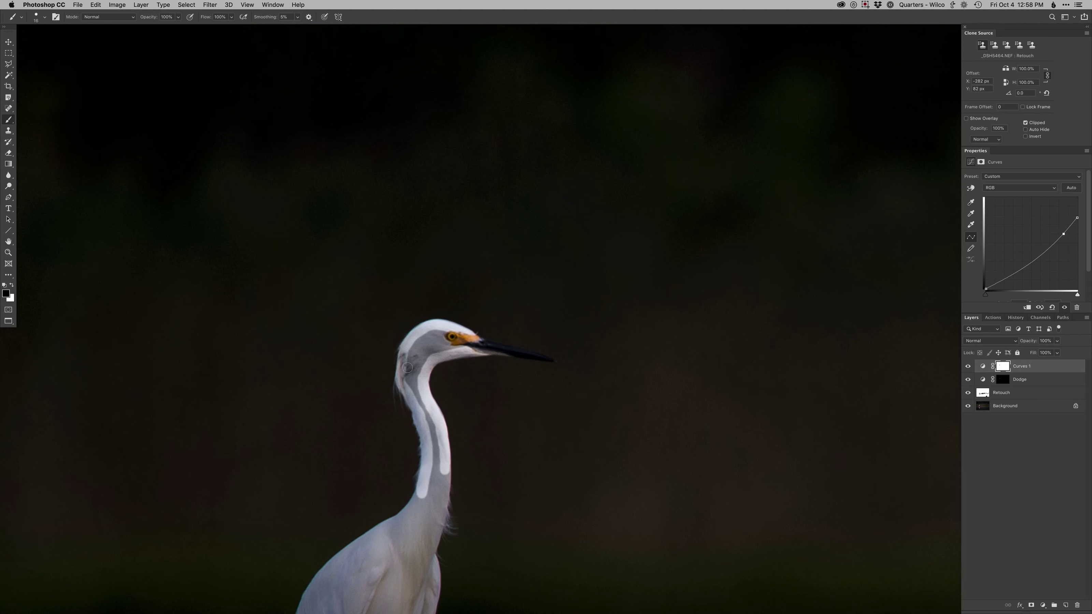
mouse_move(451, 340)
ctrl+alt+mouse_down()
mouse_move(418, 349)
mouse_move(442, 352)
mouse_move(416, 353)
mouse_move(408, 371)
mouse_move(413, 383)
mouse_move(416, 351)
mouse_move(414, 397)
mouse_move(439, 471)
ctrl+alt+mouse_up()
scroll(440, 430, down, 5)
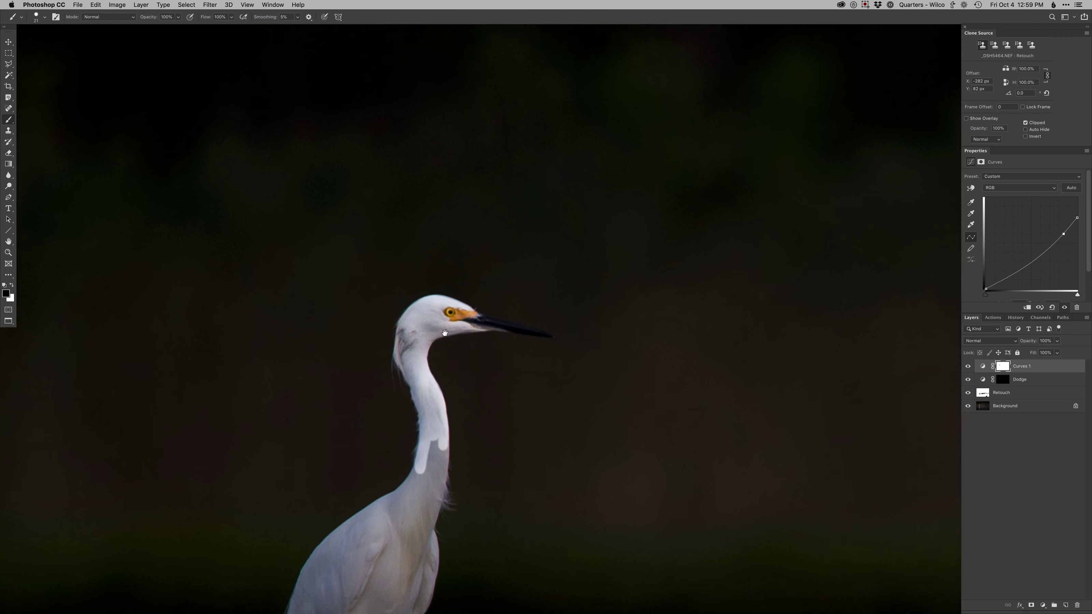
mouse_move(446, 350)
mouse_down()
mouse_move(436, 385)
mouse_move(447, 390)
mouse_move(456, 362)
mouse_move(438, 432)
mouse_up()
- Paint black on the Curves 1 mask along the egret's back, tail, underside and breast to close the body outline
mouse_move(430, 378)
mouse_down()
mouse_move(412, 403)
mouse_move(587, 320)
mouse_move(530, 355)
mouse_move(490, 405)
mouse_move(470, 527)
mouse_move(514, 498)
mouse_up()
drag(515, 505, 516, 510)
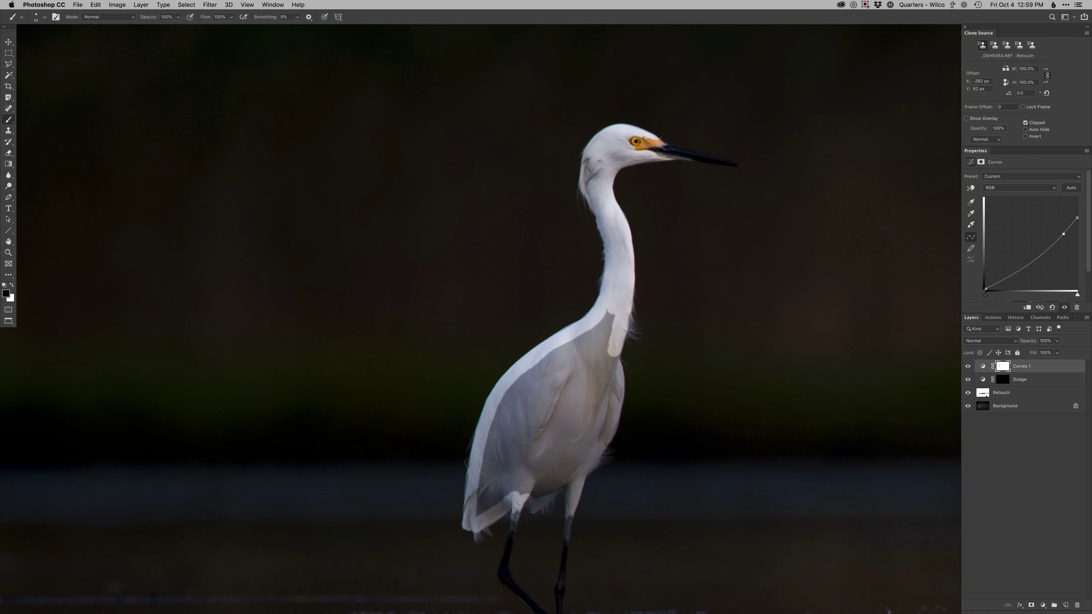
mouse_move(530, 501)
mouse_down()
mouse_move(571, 479)
mouse_move(571, 494)
mouse_up()
mouse_move(572, 491)
ctrl+alt+mouse_down()
mouse_move(580, 456)
mouse_move(576, 487)
mouse_move(617, 405)
ctrl+alt+mouse_up()
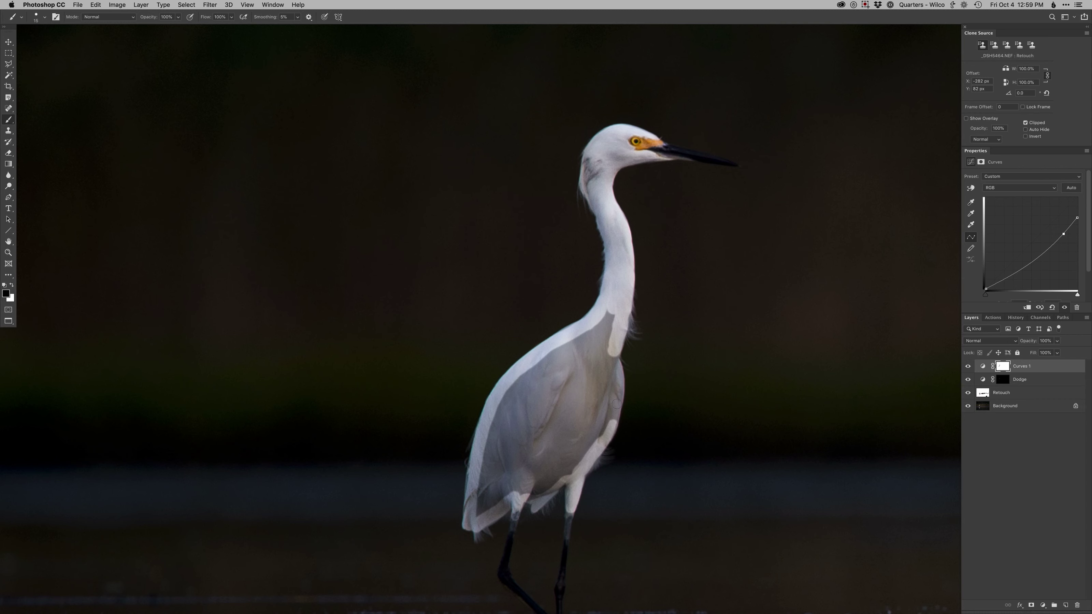
drag(619, 392, 616, 350)
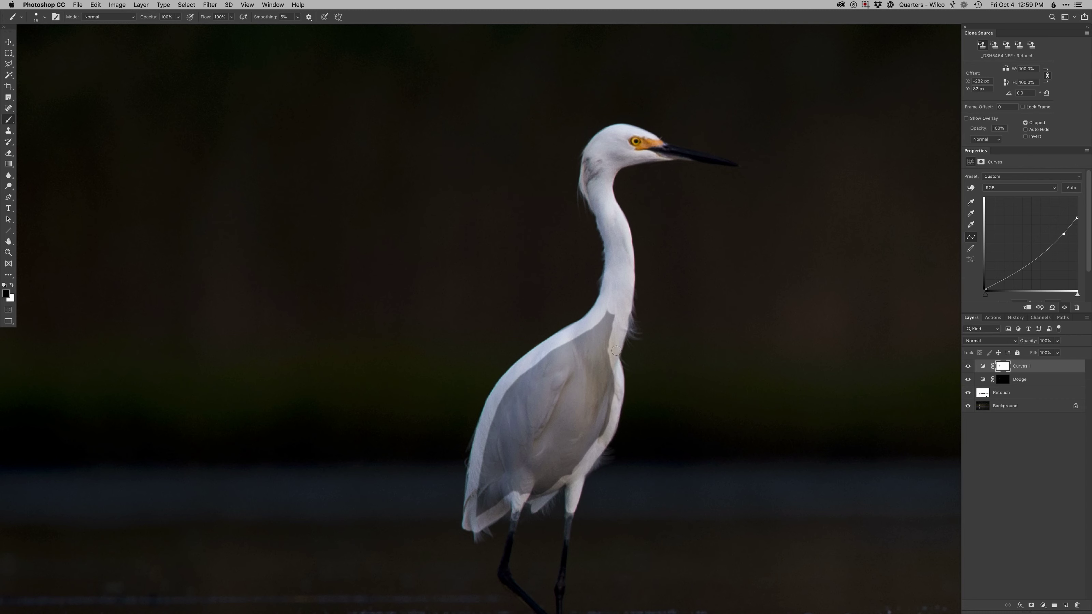
- Paint black on the Curves 1 mask along both of the egret's legs with a fine brush
mouse_move(610, 431)
mouse_down()
mouse_move(595, 375)
mouse_move(609, 260)
mouse_up()
mouse_move(571, 344)
mouse_down()
mouse_move(558, 445)
mouse_move(531, 434)
mouse_move(543, 446)
mouse_move(508, 411)
mouse_move(524, 426)
mouse_up()
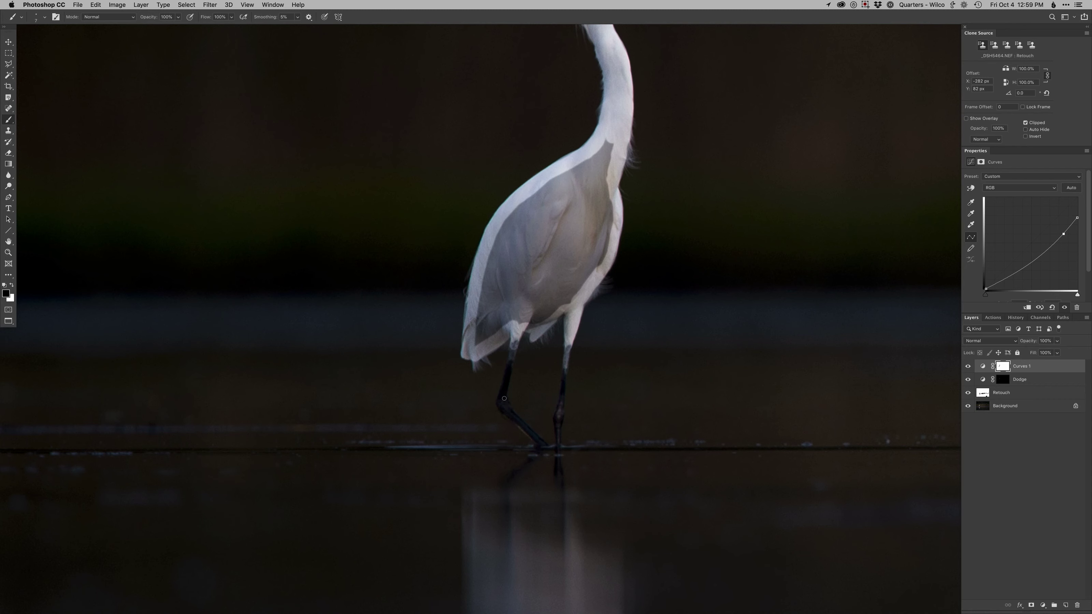
drag(503, 391, 511, 354)
- Select the body interior in the Curves 1 mask, expand the selection, fill it with black, deselect, and return to the image view
alt+click(1003, 366)
key(w)
click(562, 275)
key(super+e)
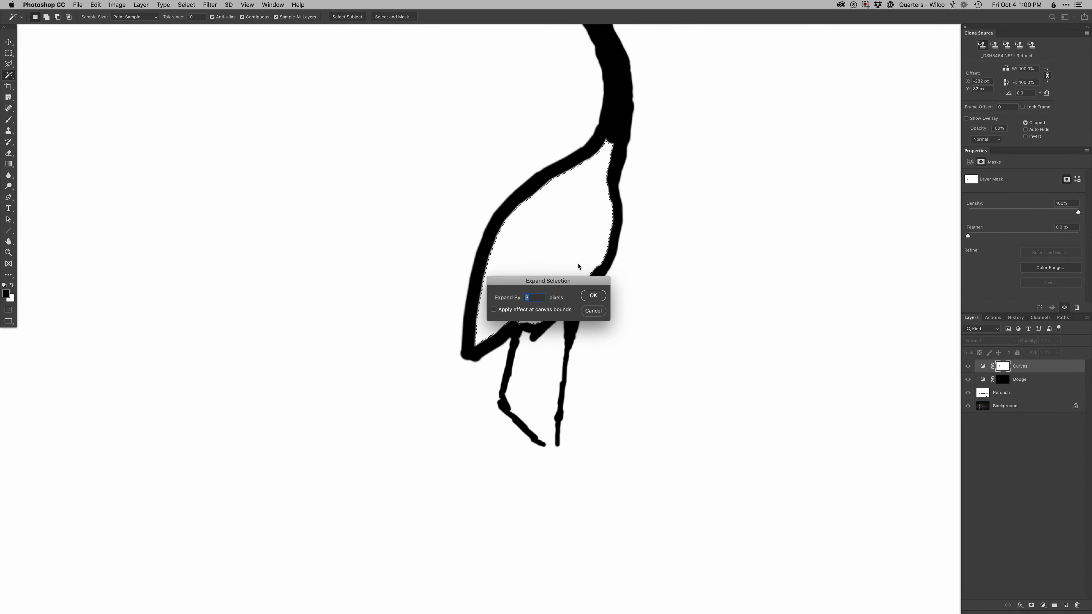
key(Return)
key(alt+BackSpace)
key(super+d)
key(b)
scroll(642, 285, up, 5)
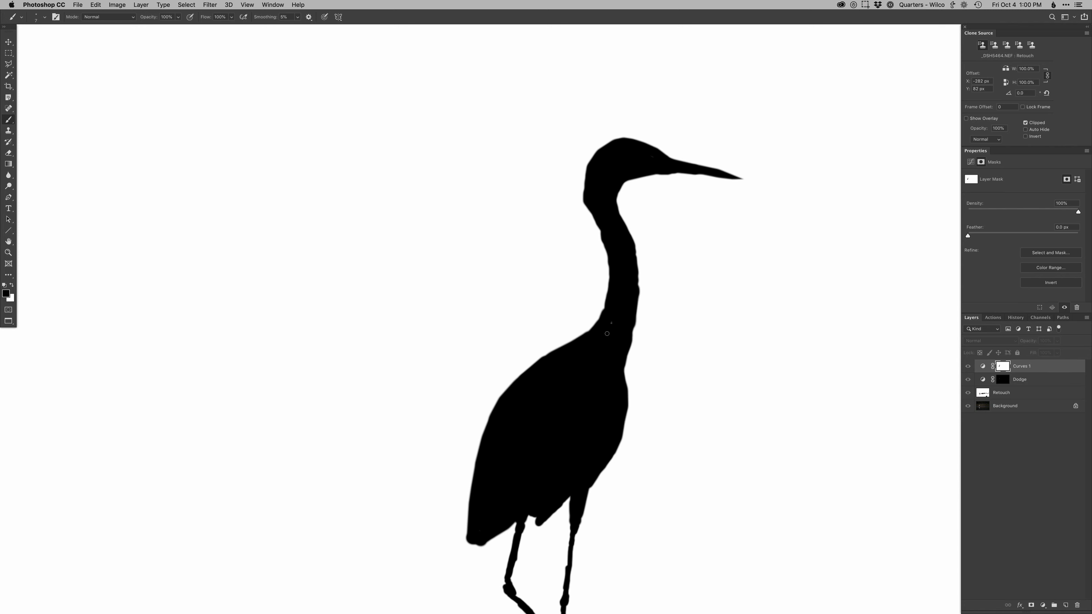
alt+click(1002, 368)
- Return to the image view and set a soft 5 px brush at 1% hardness for refining the mask behind the egret's head
right_click(629, 360)
click(640, 414)
drag(637, 336, 602, 343)
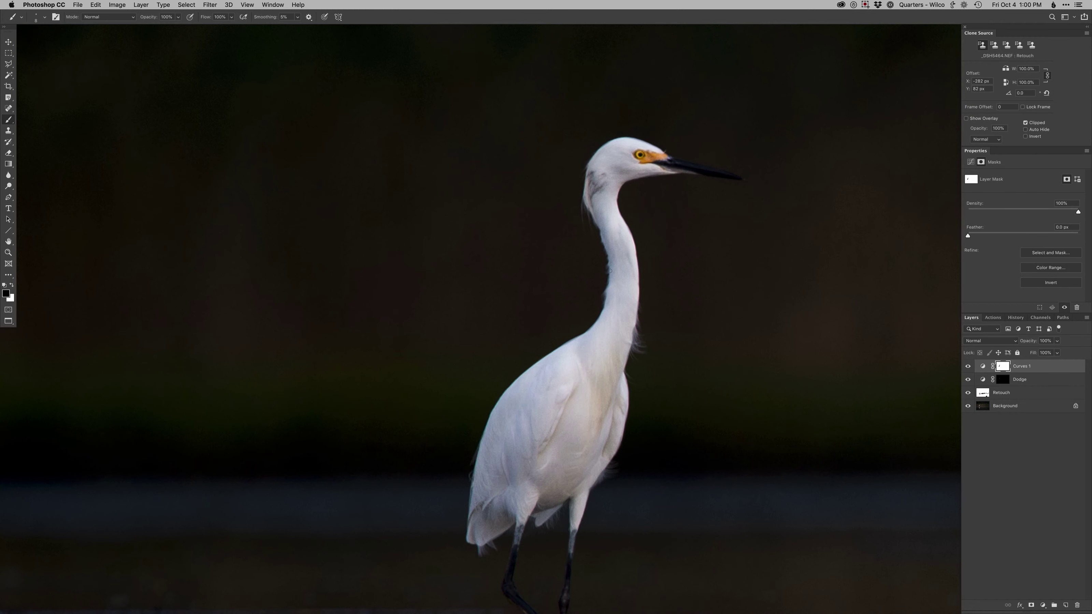
mouse_move(578, 202)
mouse_down()
mouse_move(584, 211)
mouse_move(571, 224)
mouse_move(566, 116)
mouse_up()
super+click(584, 216)
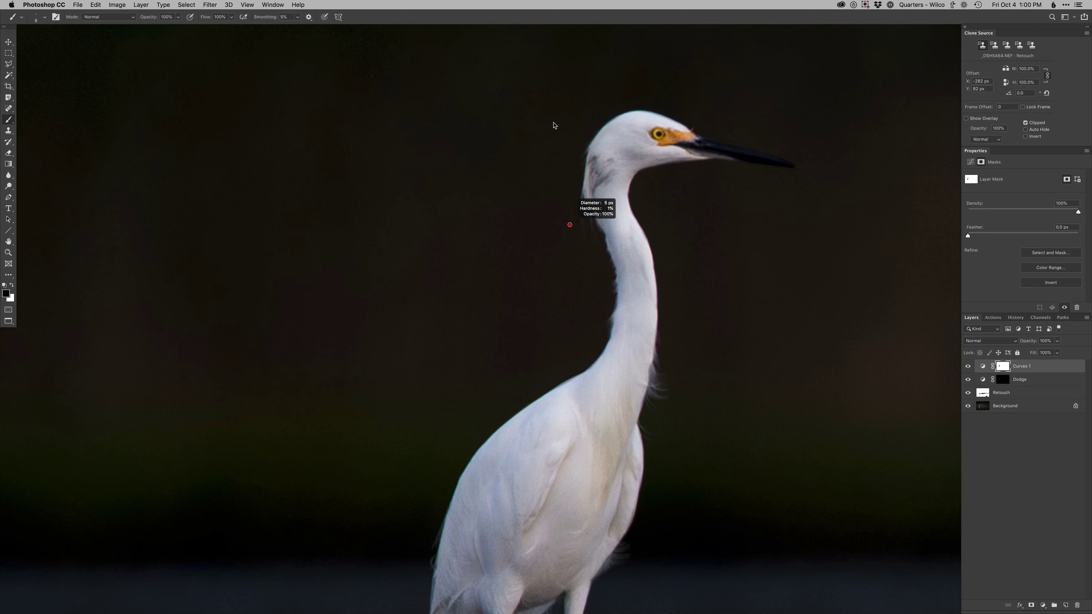
drag(578, 222, 575, 223)
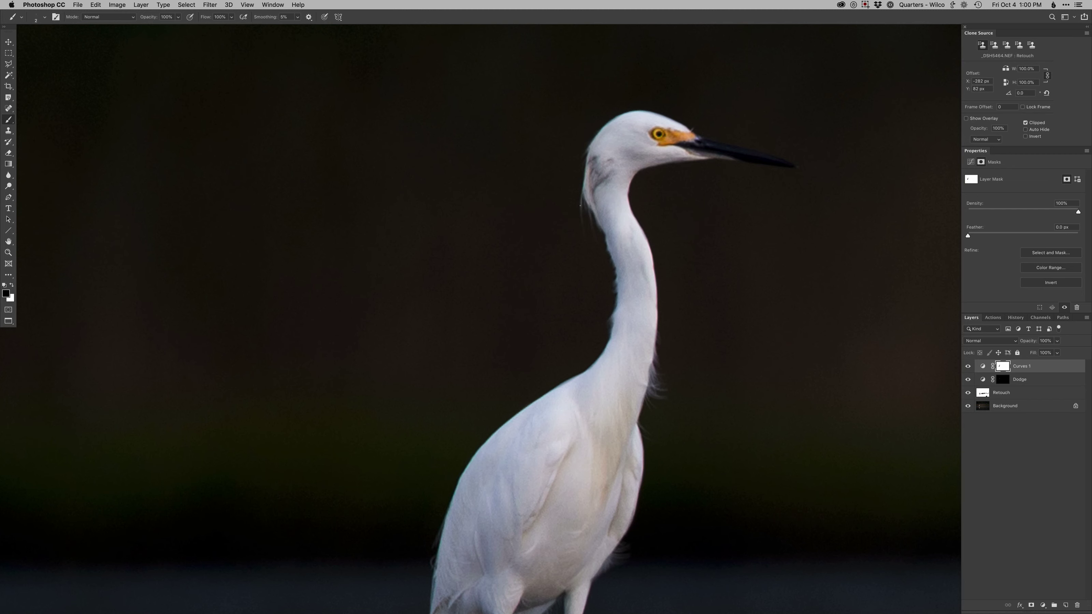
- Set the brush to 3 and refine the Curves 1 mask along the feathers on the egret's head and neck
right_click(587, 238)
double_click(673, 252)
text(3)
key(Return)
key(x)
key(x)
drag(613, 321, 615, 321)
drag(651, 367, 651, 371)
- Inspect the mask edges along the egret's body, tail, legs and reflection, finishing on the whole picture
key(h)
drag(642, 411, 593, 248)
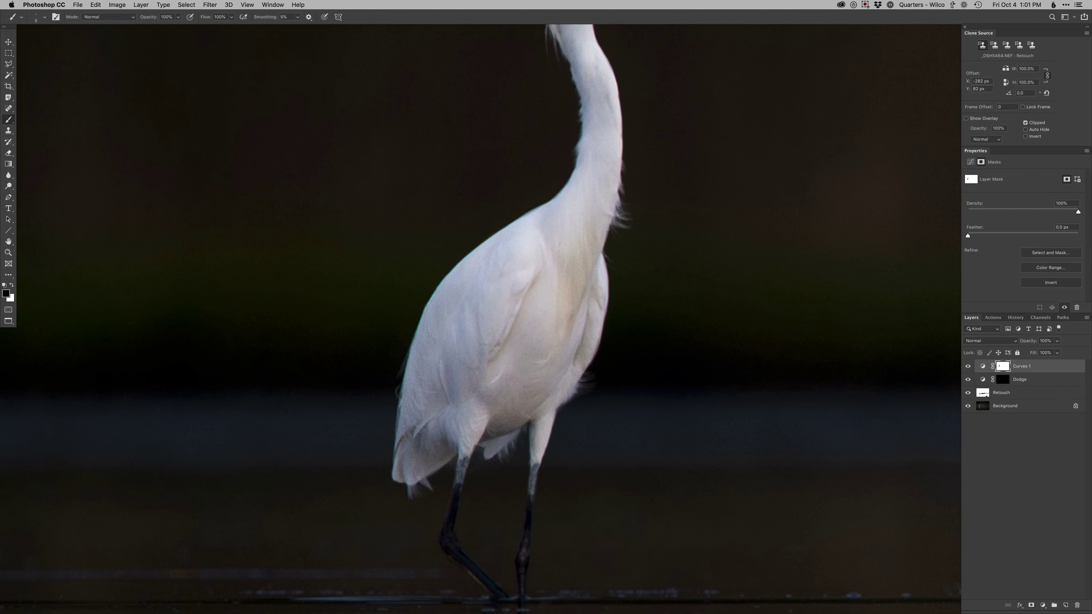
drag(418, 476, 522, 443)
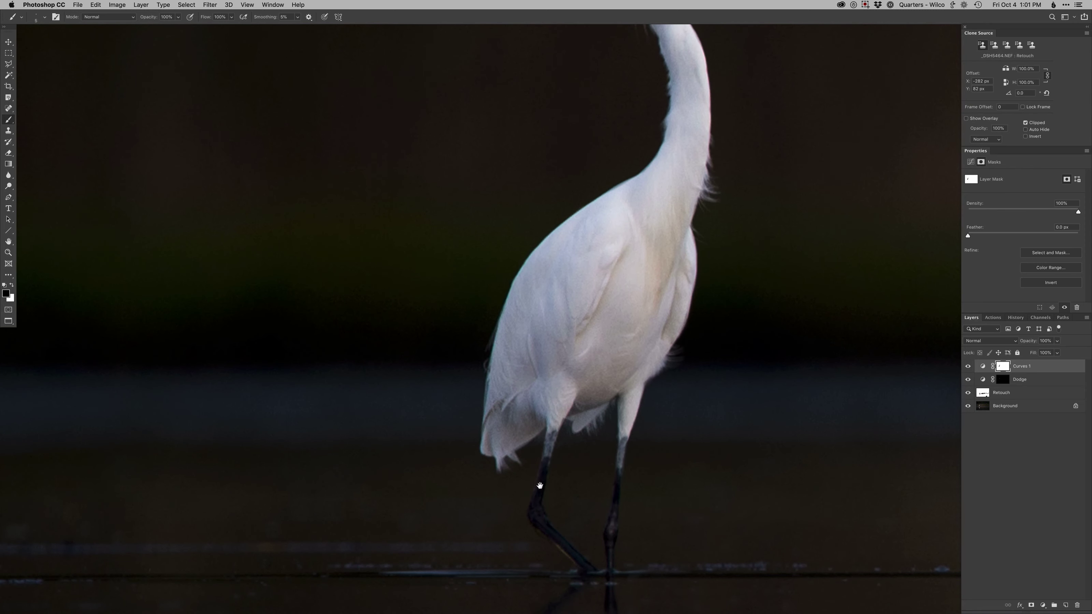
drag(530, 467, 521, 329)
scroll(529, 375, down, 2)
mouse_move(541, 431)
mouse_down()
mouse_move(520, 395)
mouse_move(544, 428)
mouse_up()
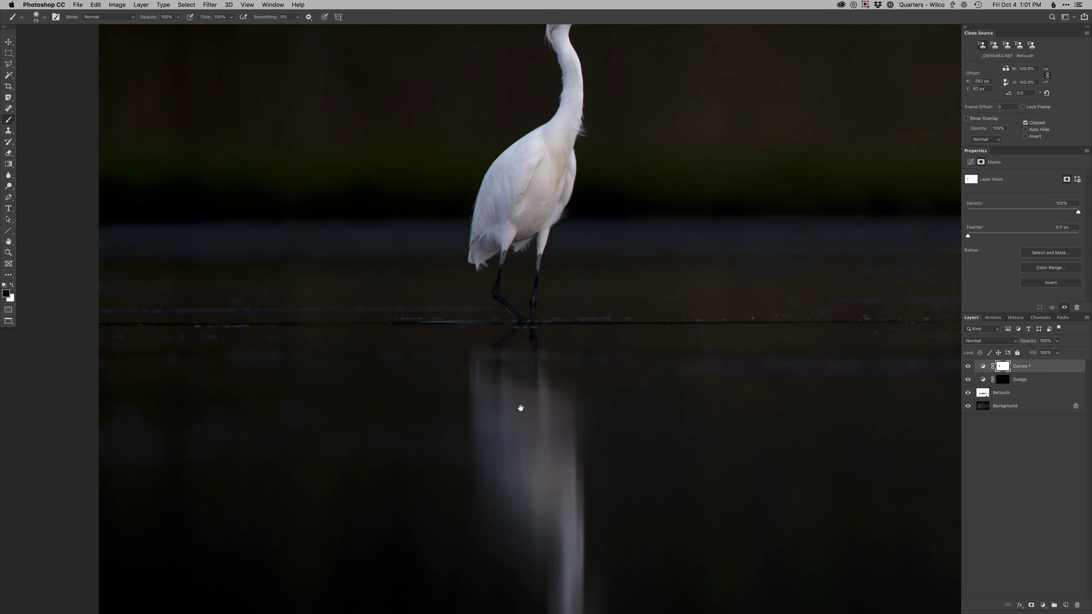
scroll(533, 429, down, 2)
key(super+0)
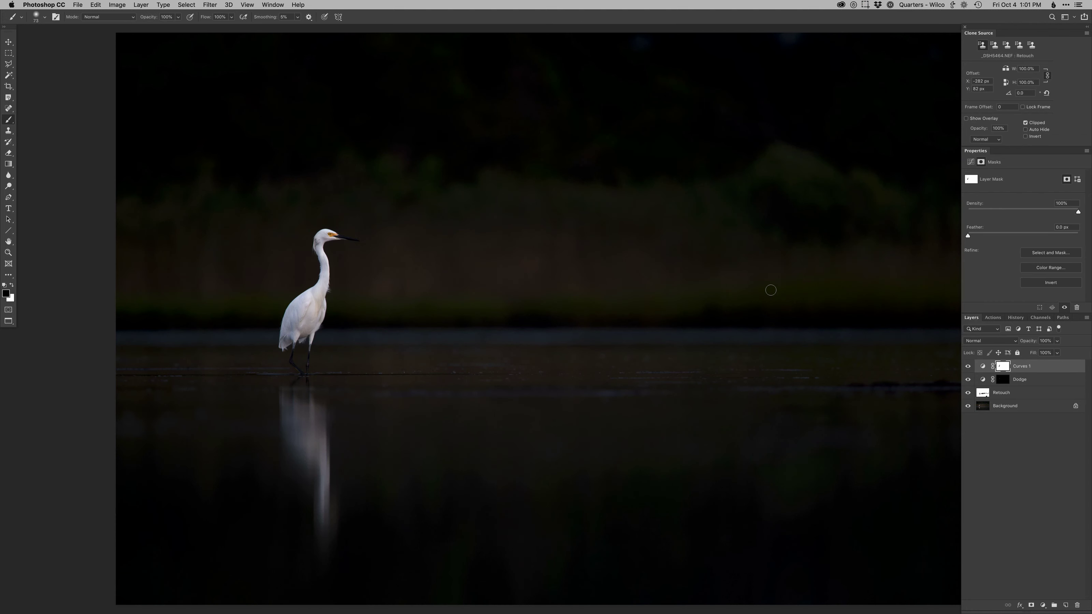
- Load the Curves 1 mask as an inverted selection, store it in a new adjustment layer named "selection", and hide that layer
super+click(1002, 366)
key(shift+super+i)
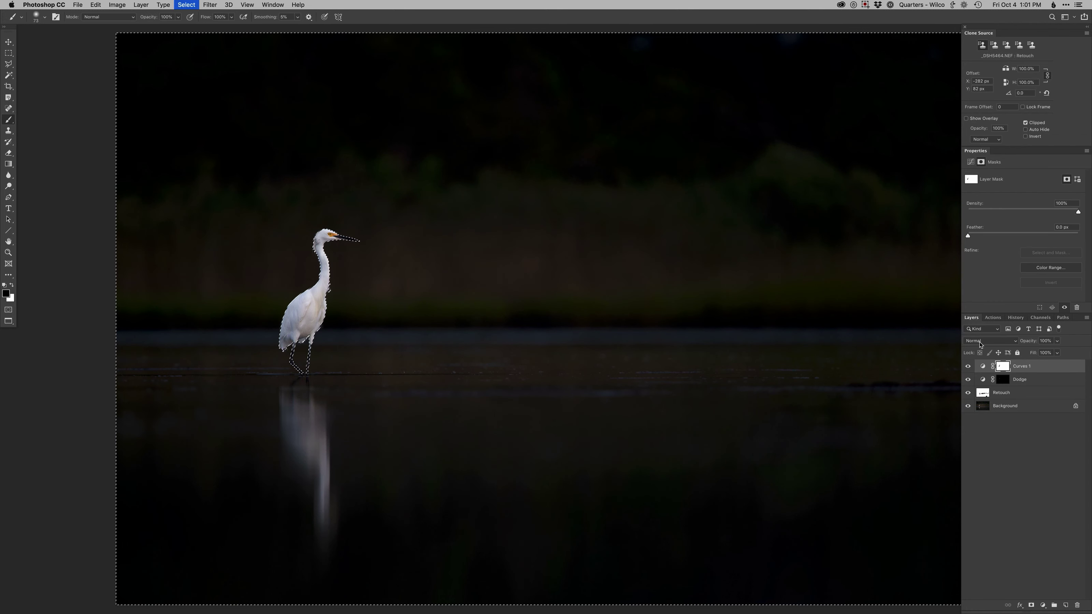
key(shift+super+n)
text(selection)
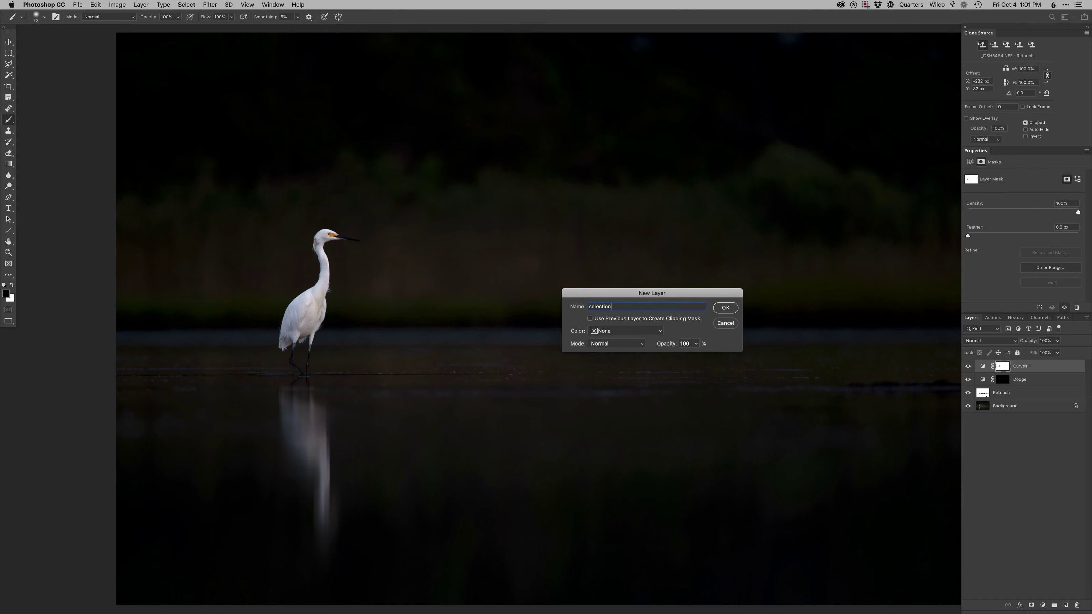
key(Return)
click(968, 366)
- Paint black on the Curves 1 mask over the egret's reflection in the water with a medium soft brush
click(1002, 380)
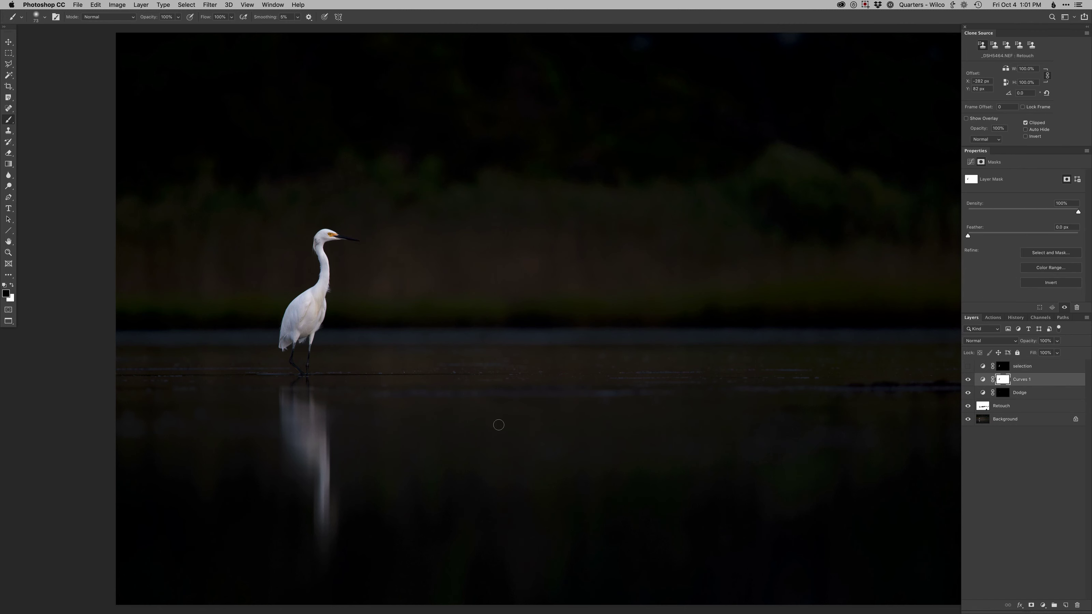
key(bracketright)
key(bracketright)
mouse_move(291, 416)
mouse_down()
mouse_move(306, 446)
mouse_move(316, 426)
mouse_move(300, 427)
mouse_move(302, 448)
mouse_up()
ctrl+alt+drag(317, 423, 312, 422)
mouse_move(285, 403)
mouse_down()
mouse_move(296, 436)
mouse_move(297, 407)
mouse_move(325, 461)
mouse_move(327, 522)
mouse_move(323, 488)
mouse_up()
right_click(313, 427)
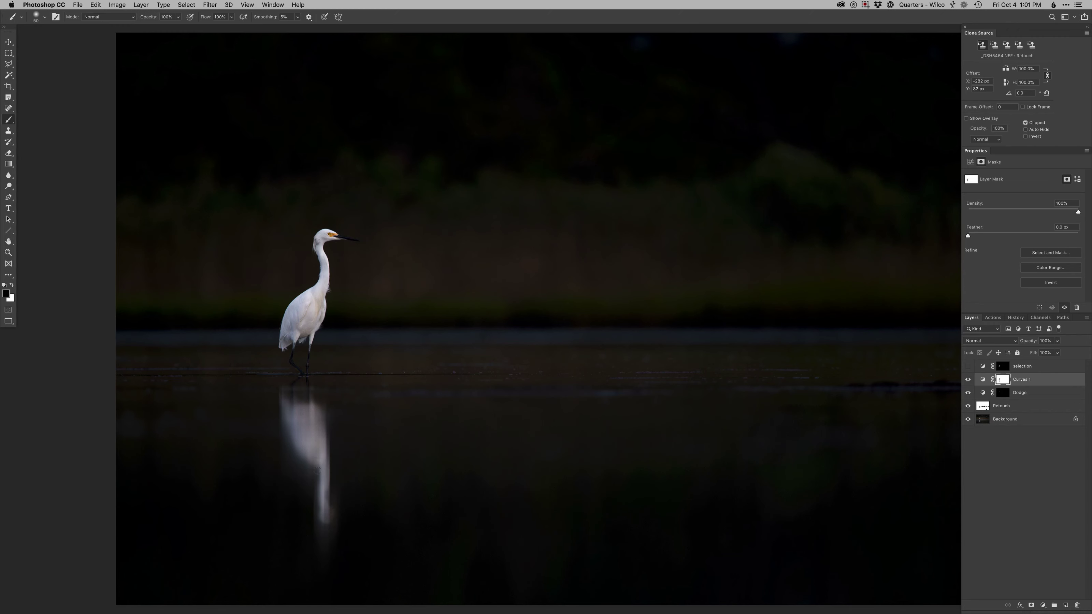
- Paint black on the Curves 1 mask over the background trees and lower water with a very large soft brush
key(super+minus)
drag(458, 410, 480, 401)
scroll(601, 360, down, 1)
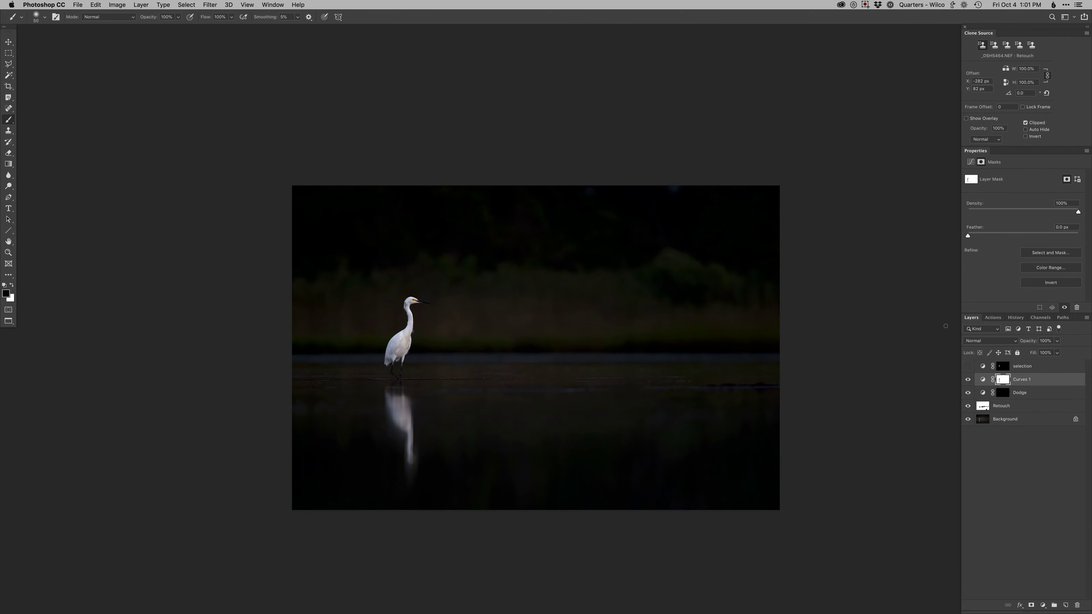
key(super+0)
alt+click(608, 393)
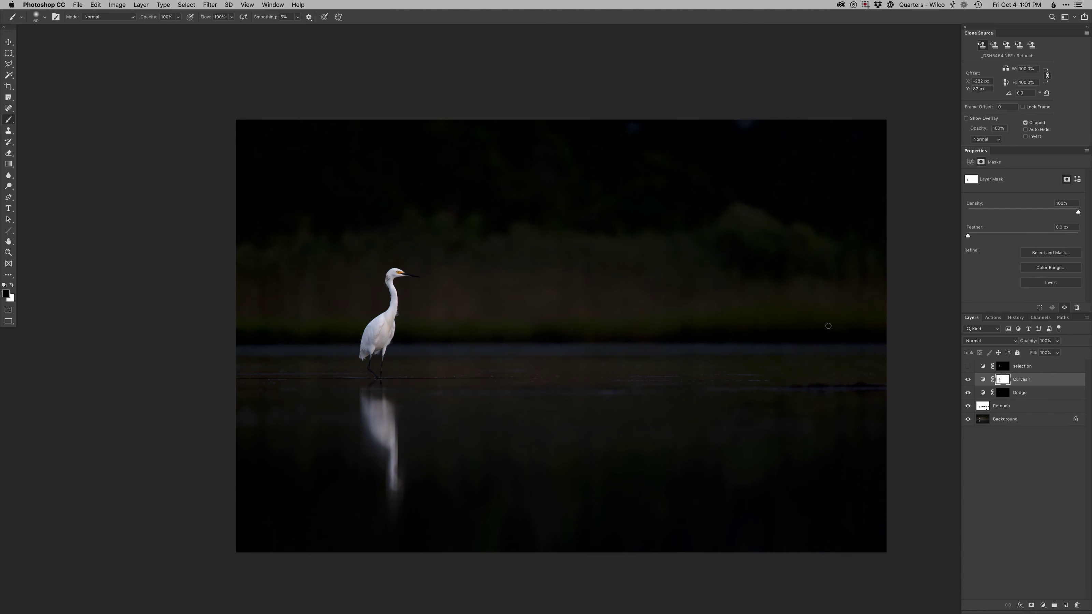
click(1003, 393)
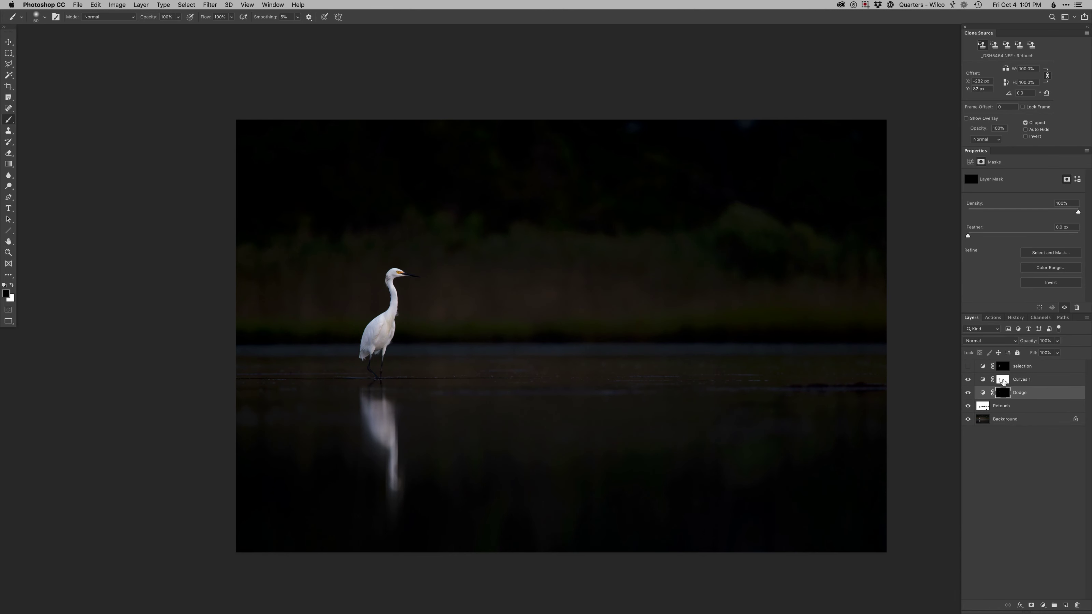
click(1003, 380)
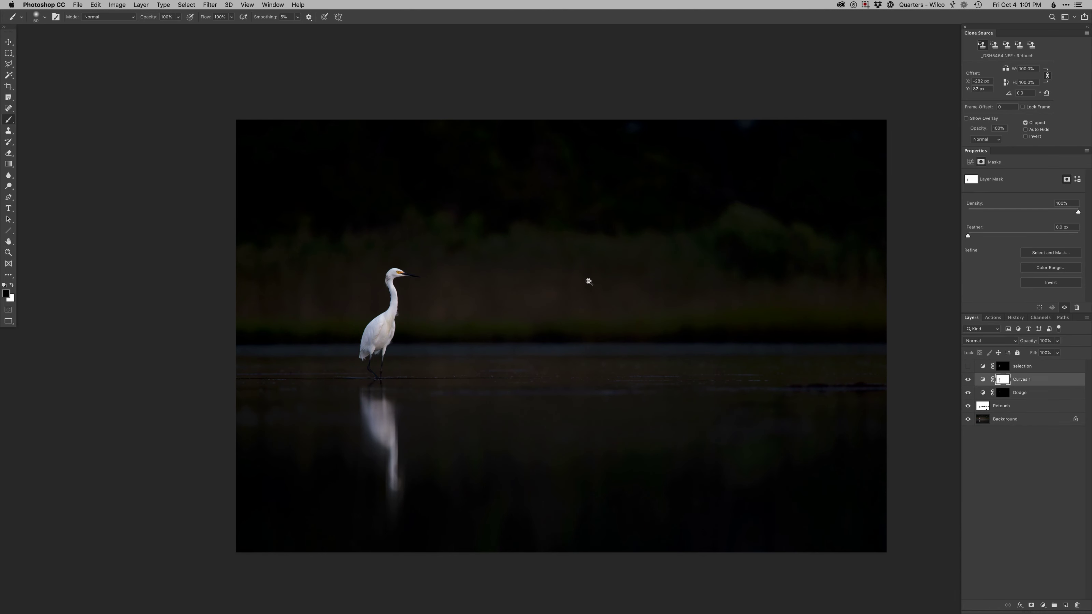
scroll(590, 284, down, 1)
right_click(607, 285)
double_click(616, 342)
drag(565, 321, 601, 319)
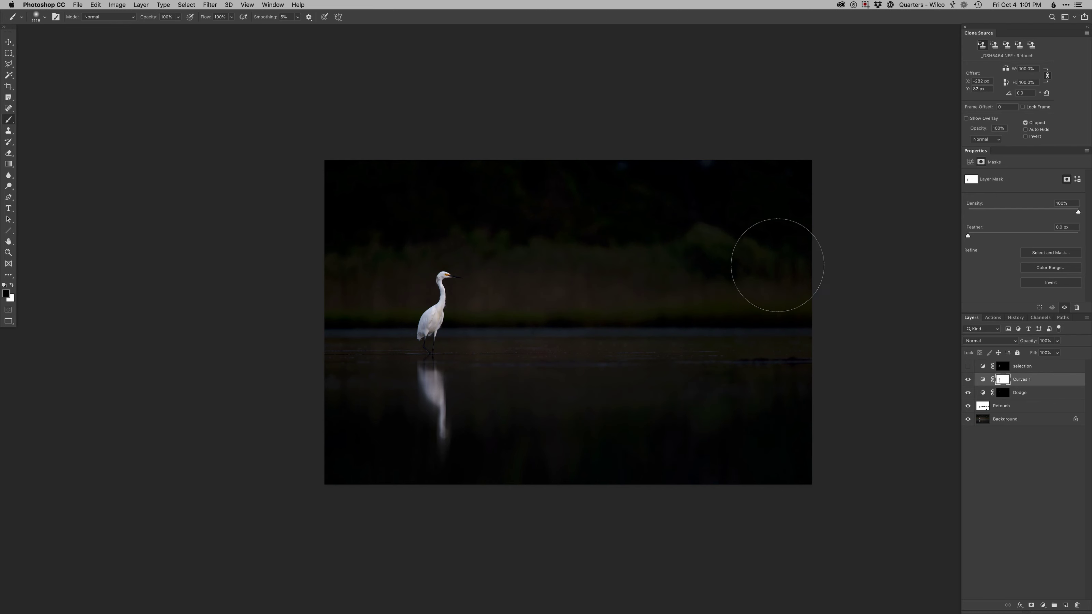
key(Tab)
key(Tab)
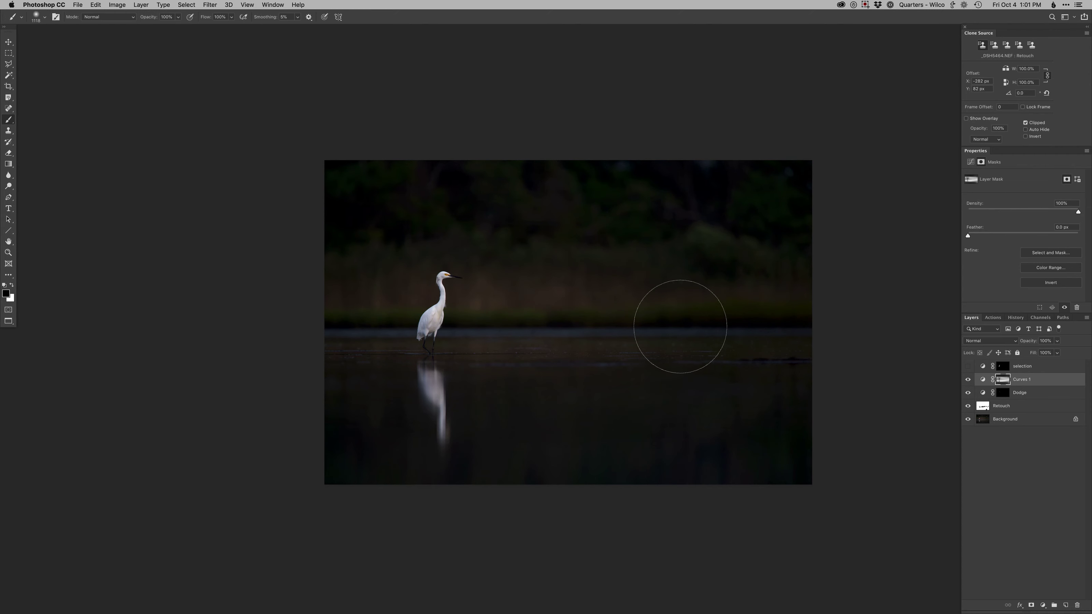
- Rework the Curves 1 mask with white paint, using the stored egret selection to keep the bird masked, and deselect
key(x)
super+click(1002, 367)
key(super+d)
key(super+d)
- Set the Curves 1 layer's opacity to 70%
key(v)
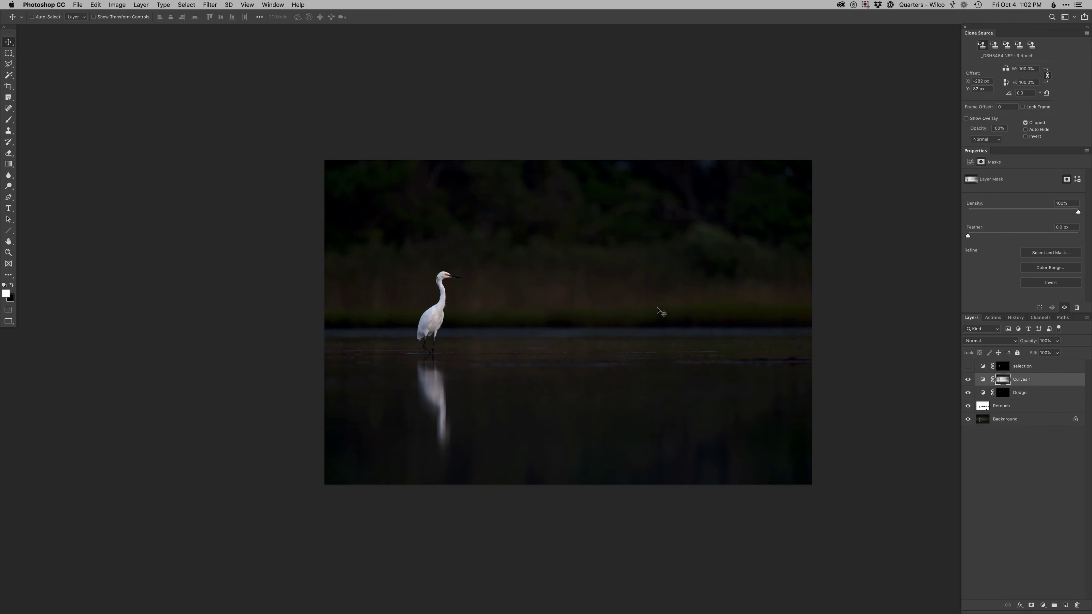
key(super+0)
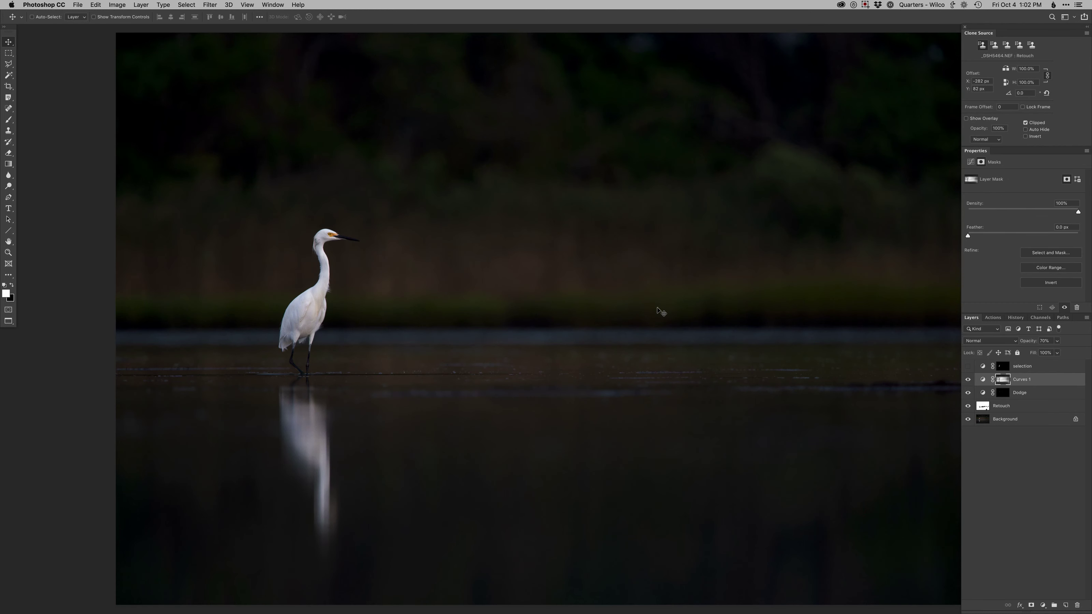
key(super+minus)
drag(641, 446, 613, 440)
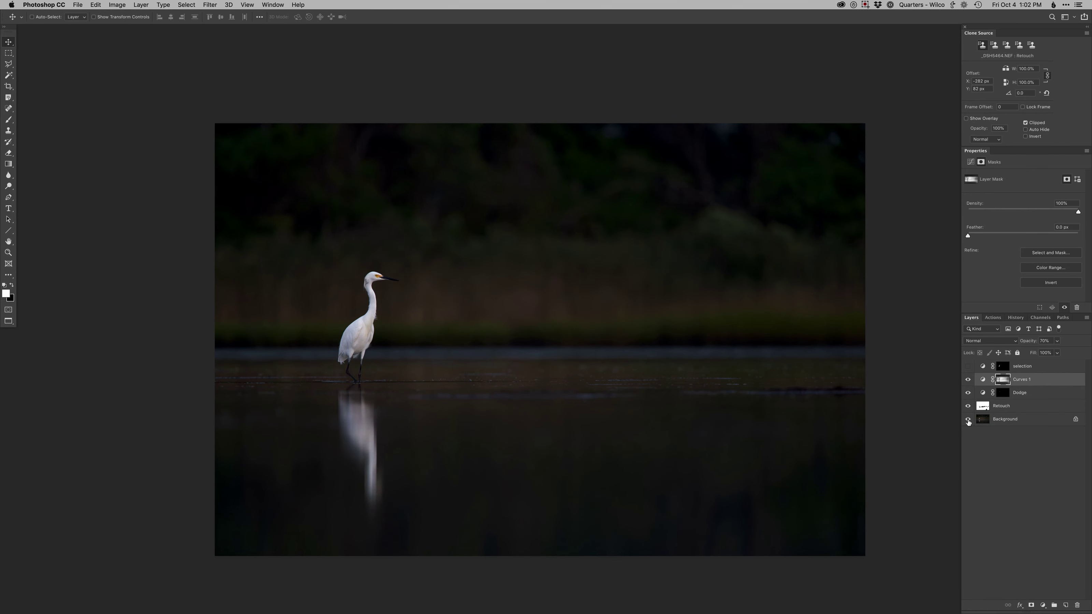
- Compare the layered edit with the Background layer alone and set the Curves 1 layer's opacity to 80%
alt+click(968, 419)
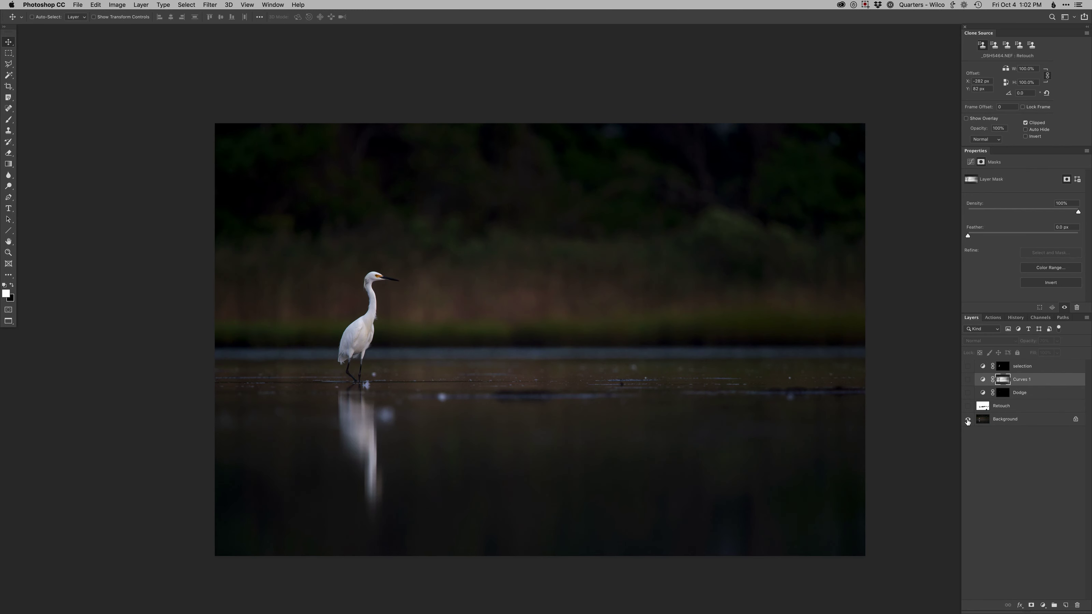
alt+click(968, 420)
alt+click(967, 420)
alt+click(968, 420)
alt+click(967, 420)
alt+click(967, 419)
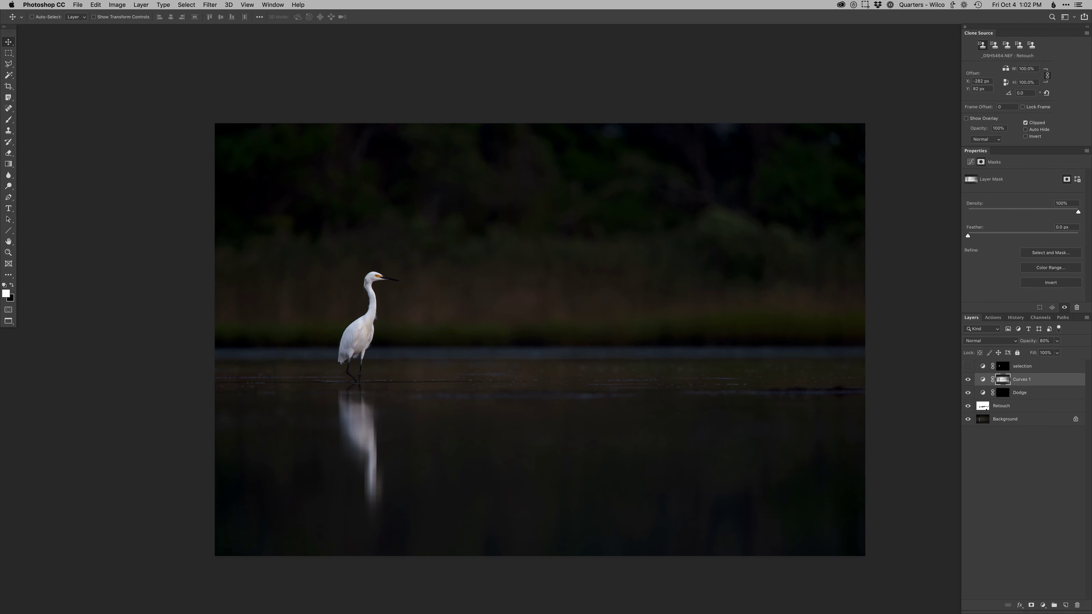
key(Tab)
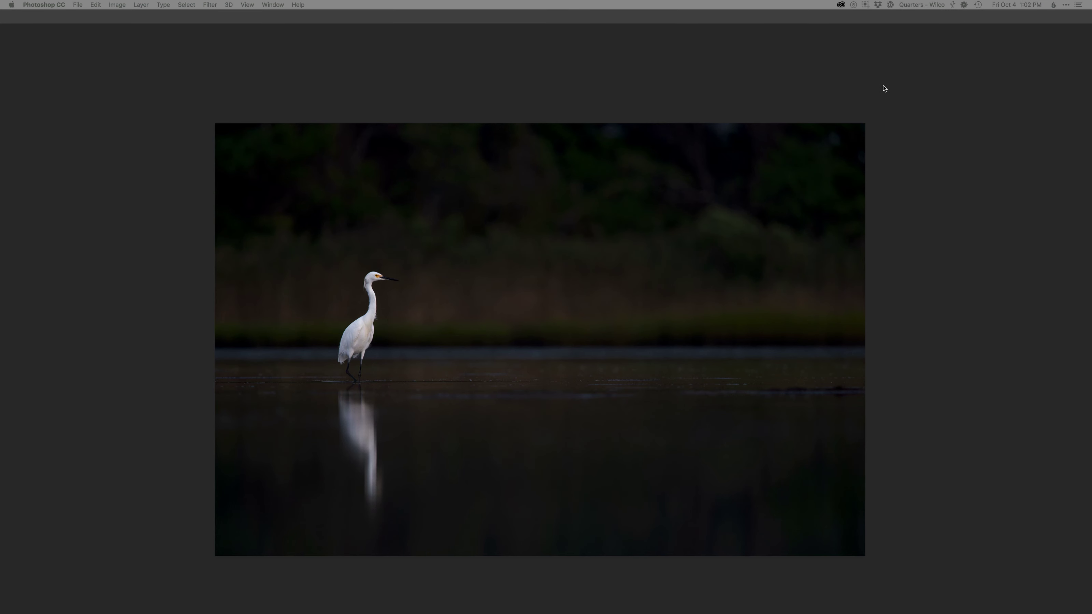
key(Tab)
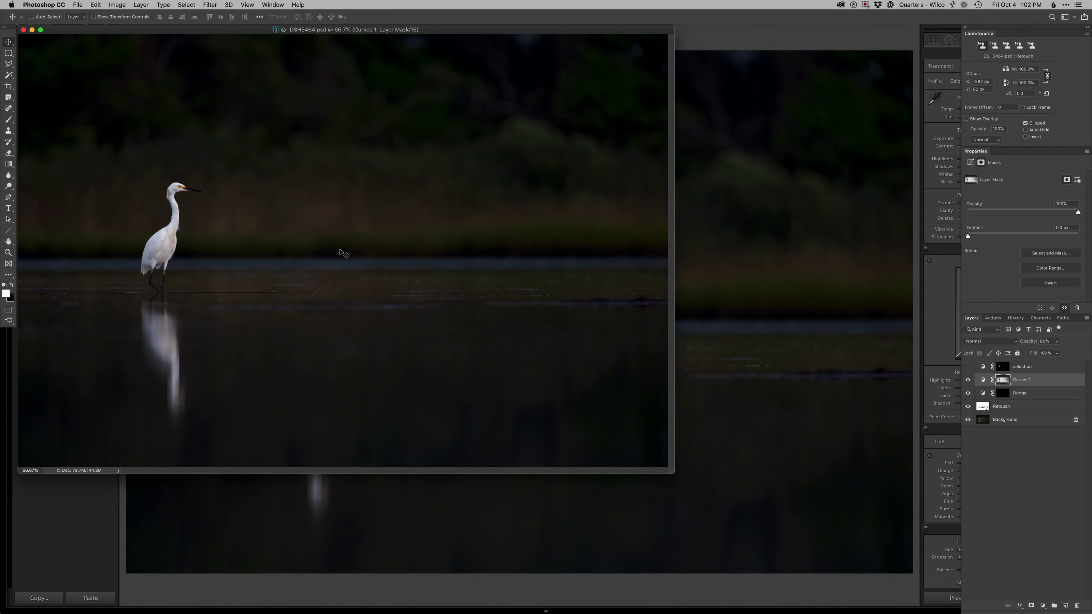
- Close the finished PSD and, in Lightroom Classic, reset the develop settings of the original egret NEF
key(super+w)
click(728, 34)
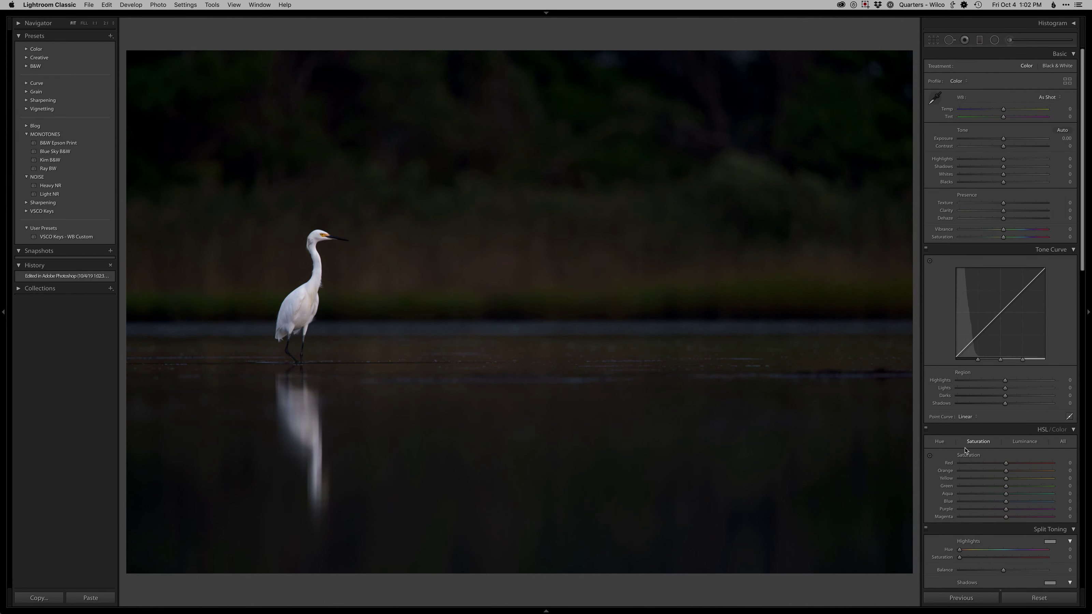
key(Right)
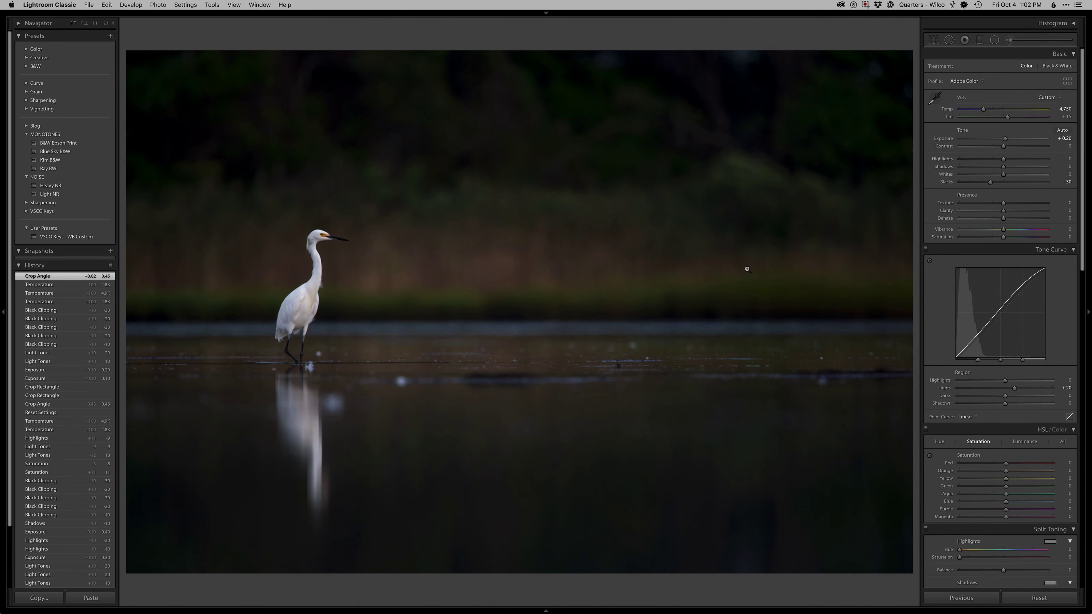
click(1039, 598)
- Compare the original egret NEF and the finished PSD side by side in Survey view
key(g)
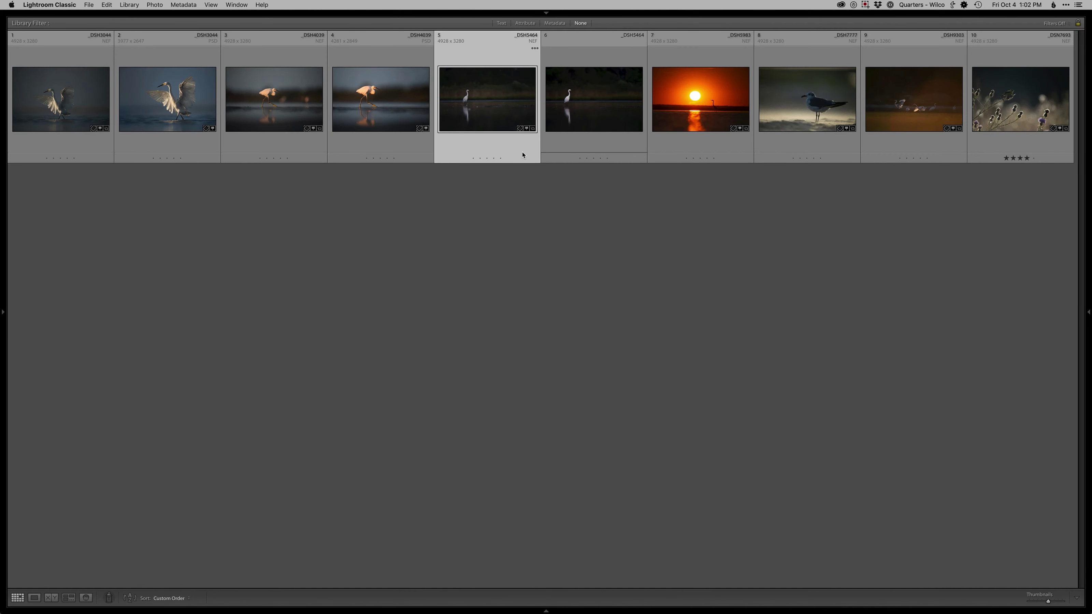
shift+click(594, 118)
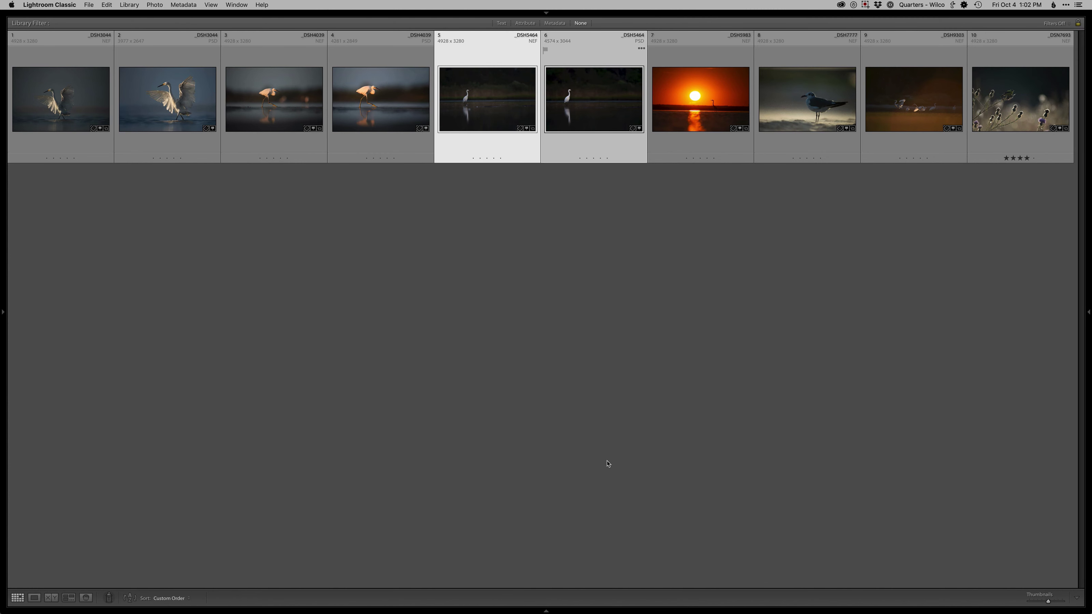
key(n)
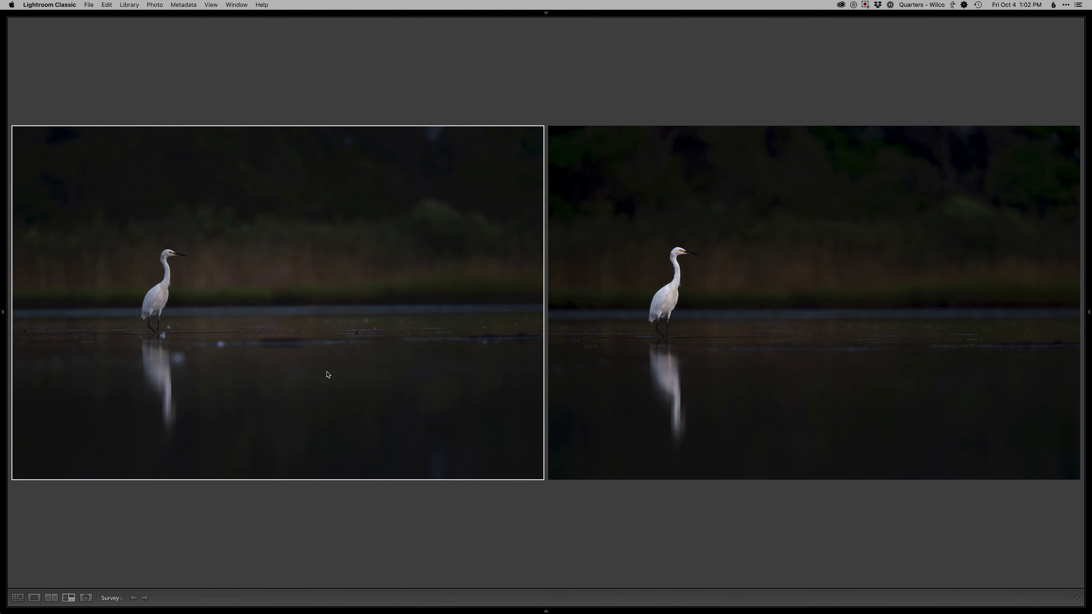
- View the original and the finished egret PSD one at a time in Loupe view, with lights out for the PSD
key(e)
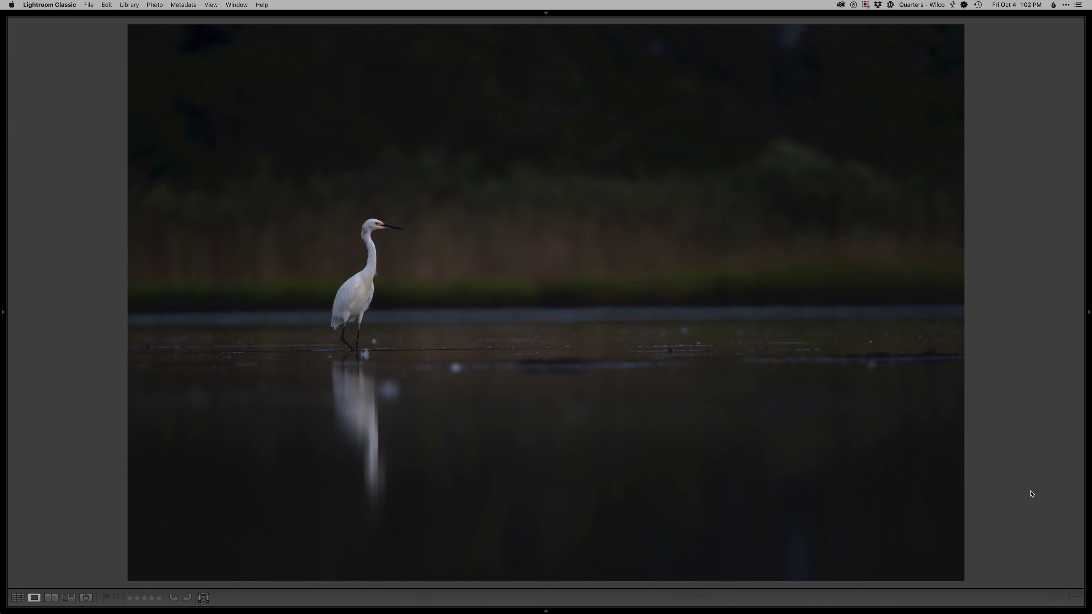
key(Right)
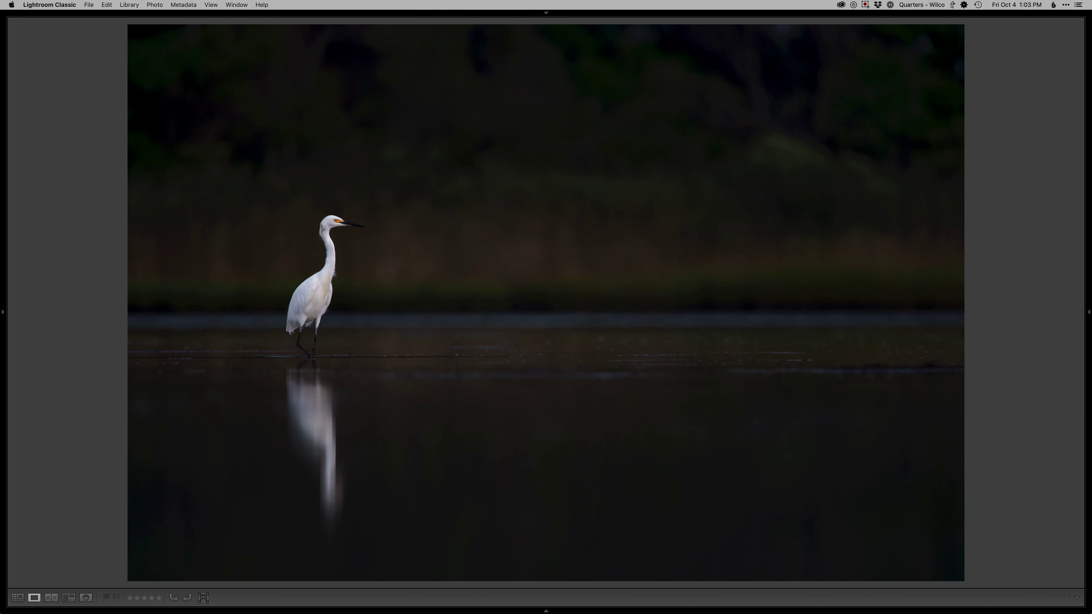
key(l)
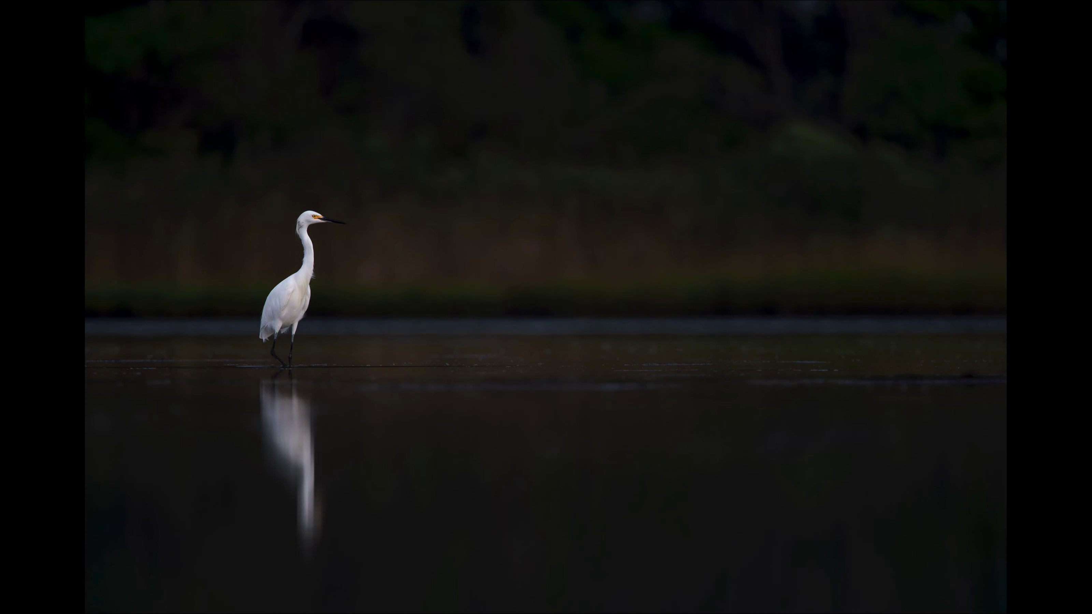